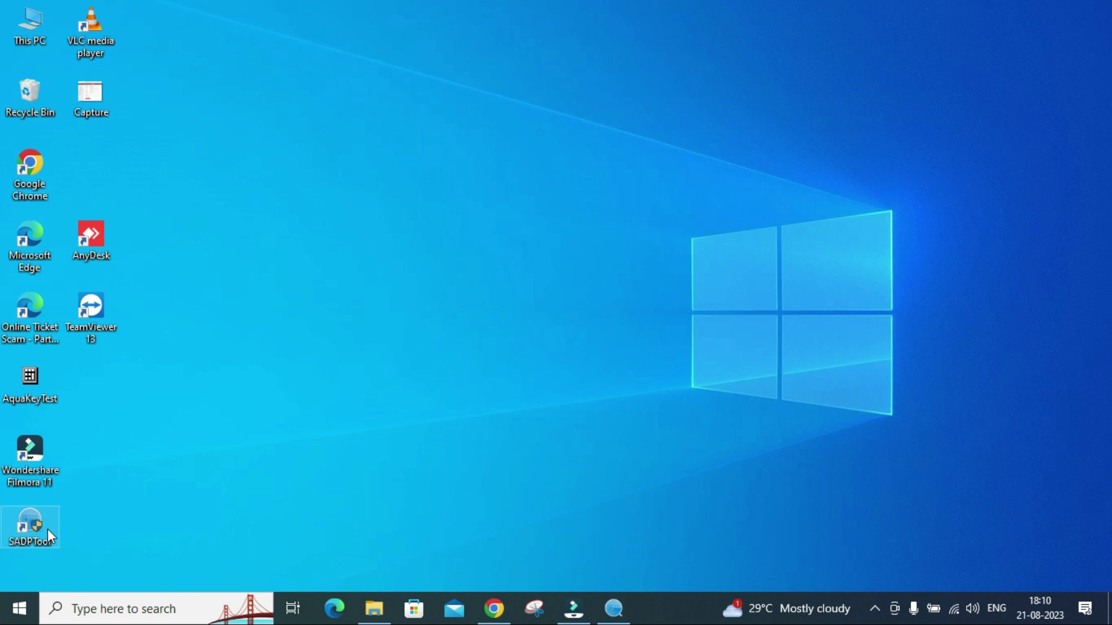
In a new Chrome tab, search Google for 'sadp tools download'.
click(496, 618)
click(609, 14)
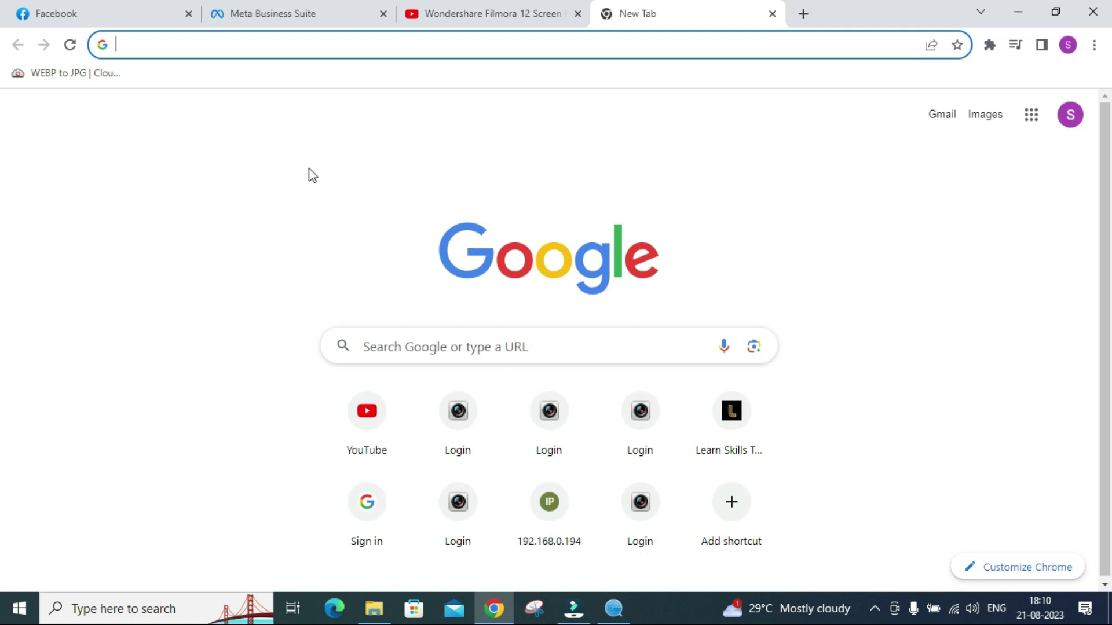
click(421, 332)
text(S)
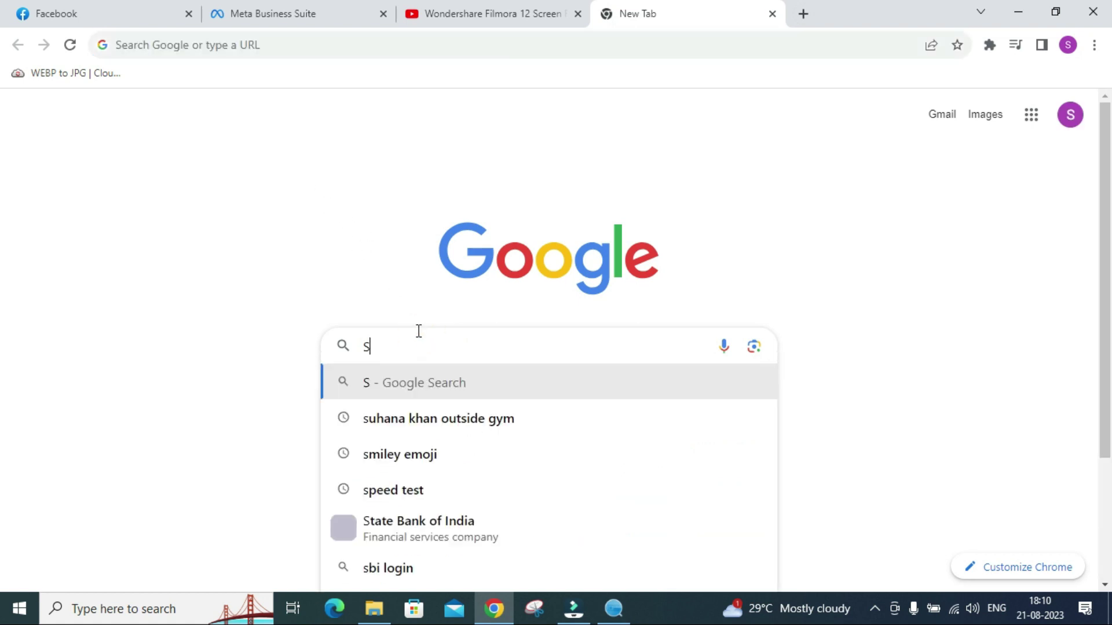
text(ADP TOOL)
key(Down)
click(408, 428)
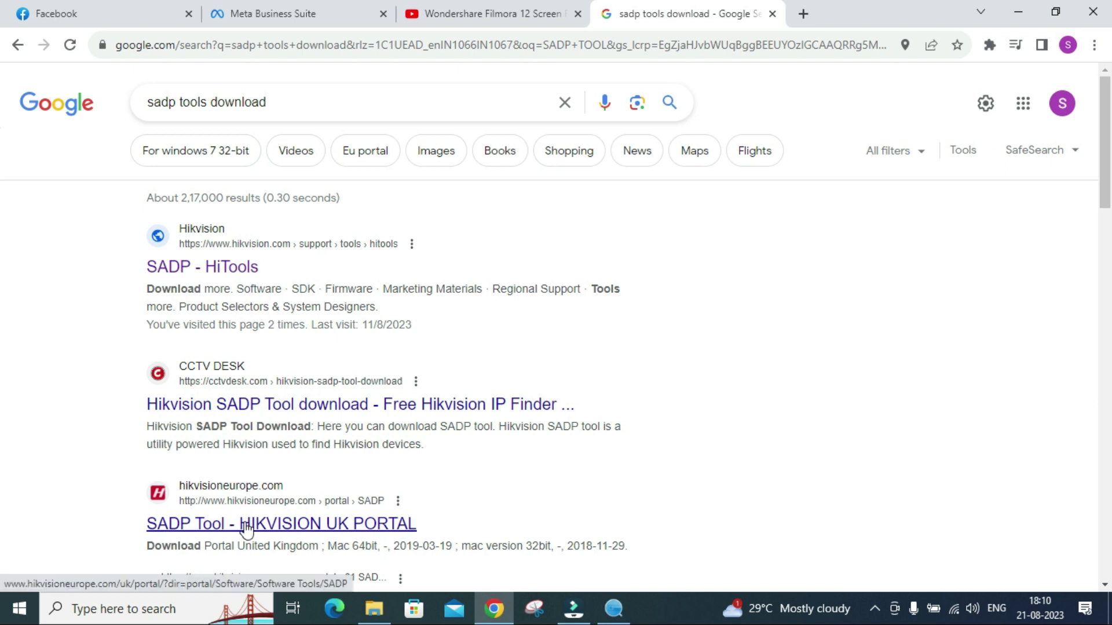
Download SADP (1).zip from Hikvision's SADP - HiTools page and show the recent downloads.
click(249, 269)
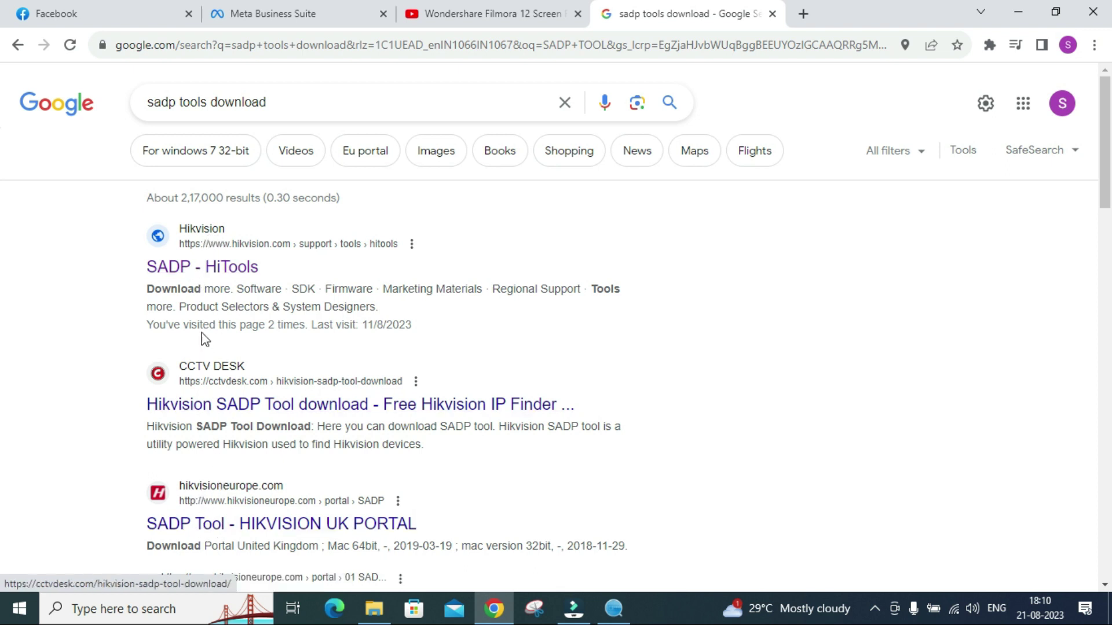
click(212, 272)
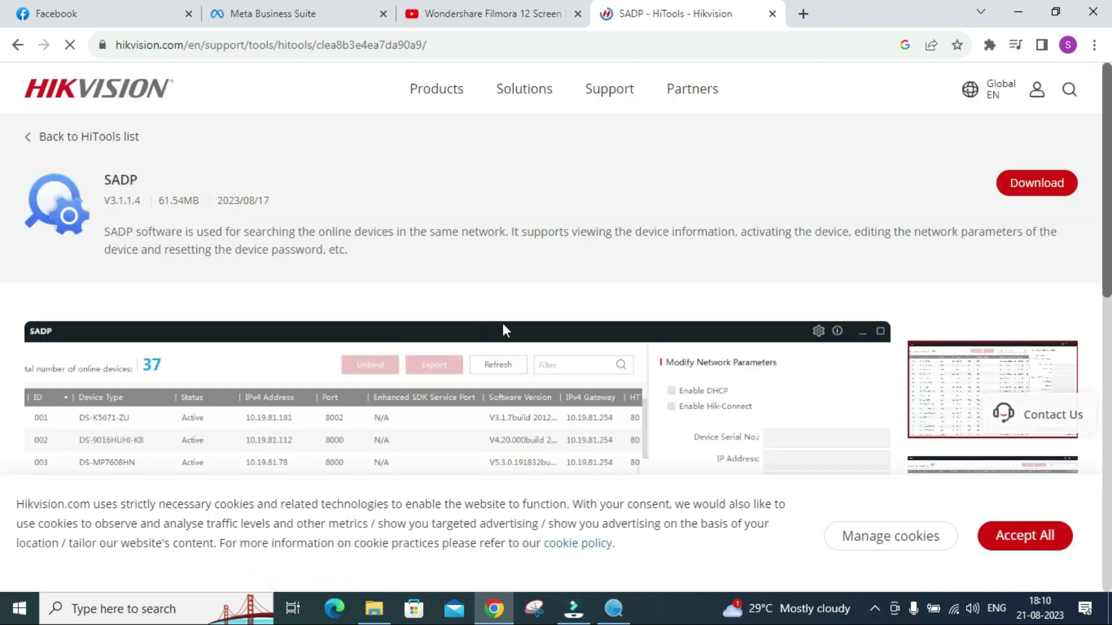
click(1039, 191)
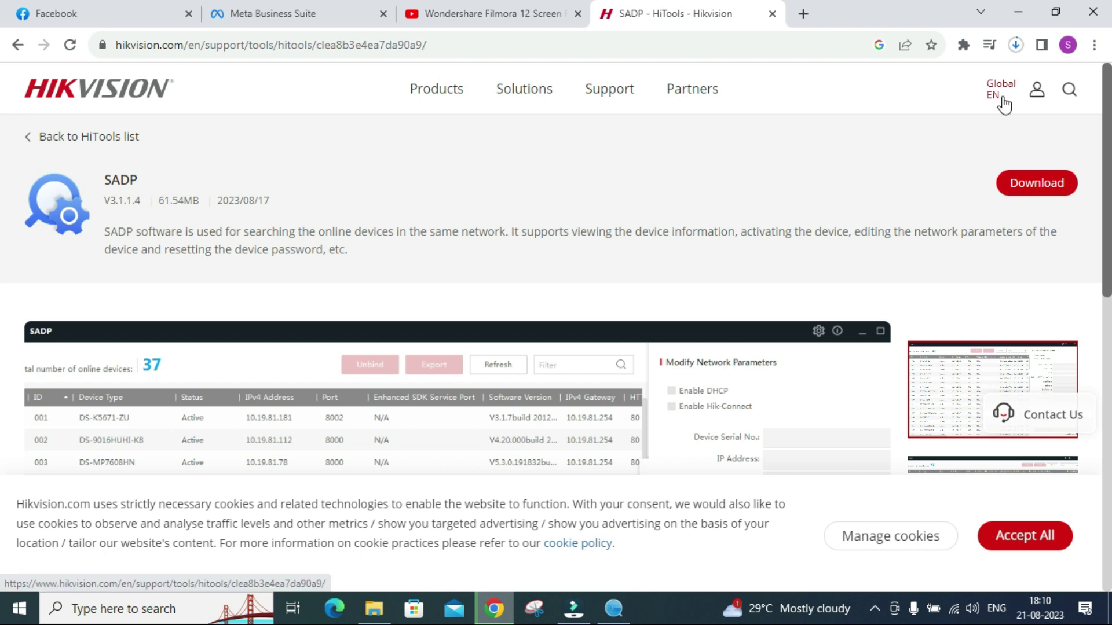
click(1018, 50)
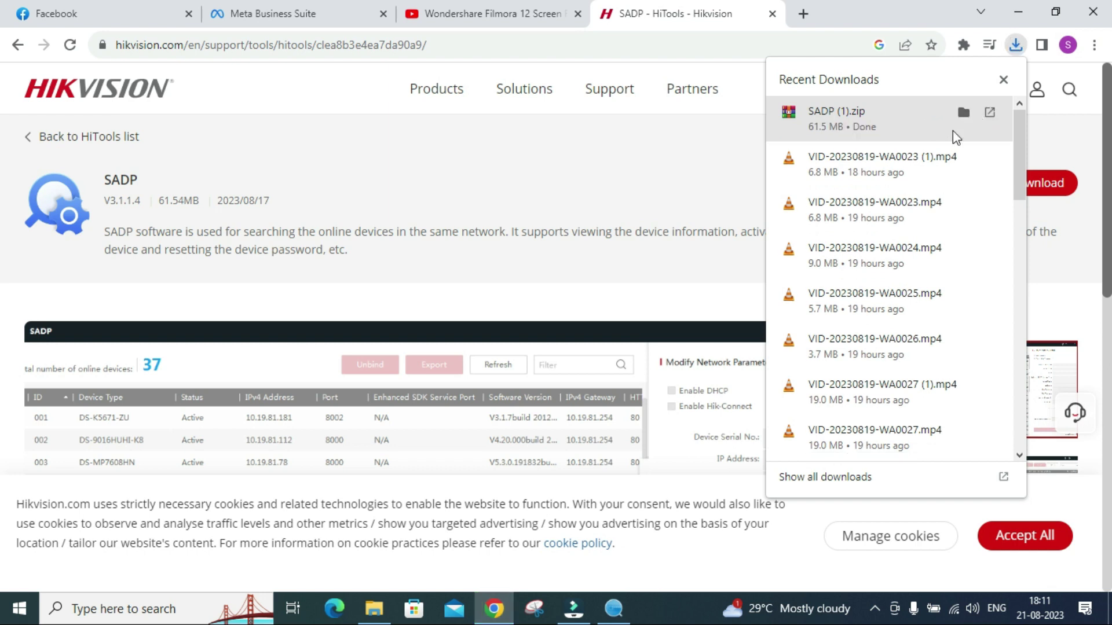
Extract the SADP (1).zip archive in the Downloads folder.
click(963, 112)
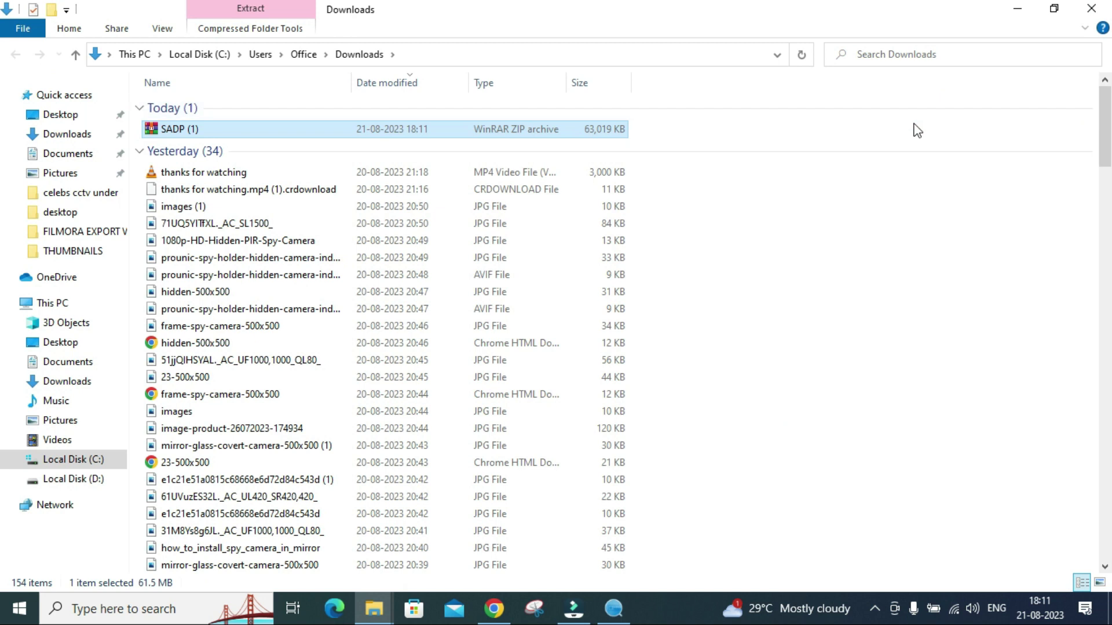
right_click(196, 130)
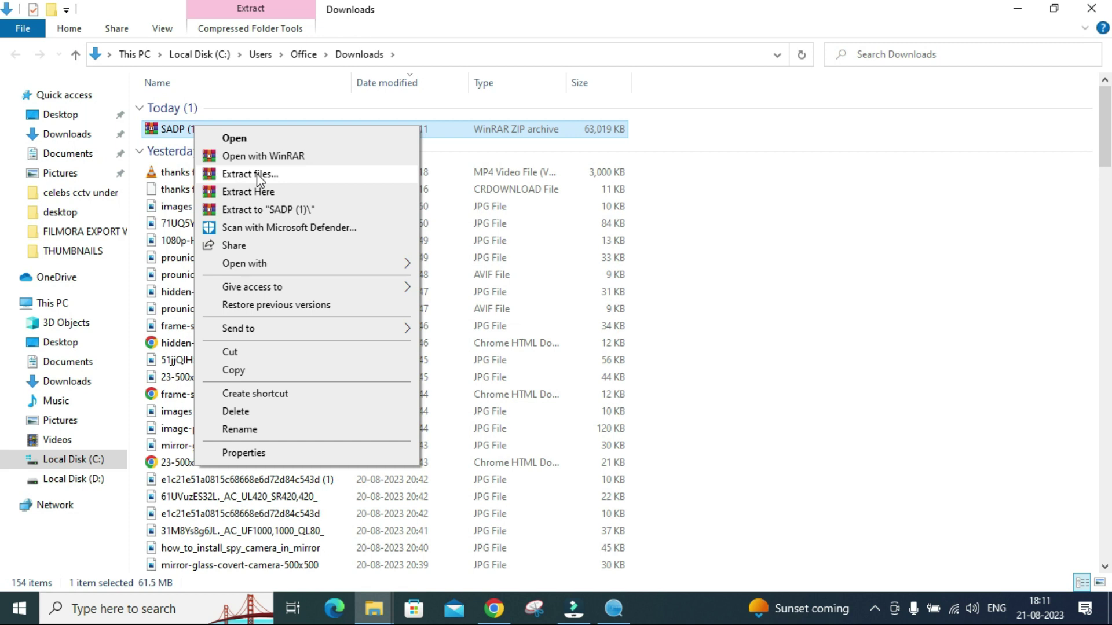
click(257, 175)
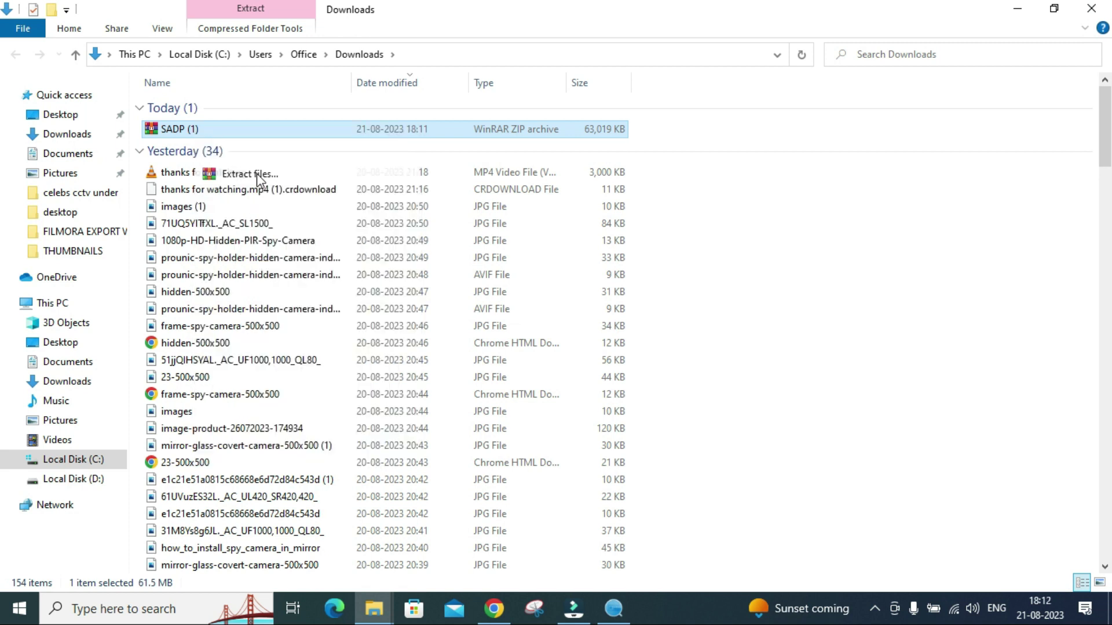
click(602, 486)
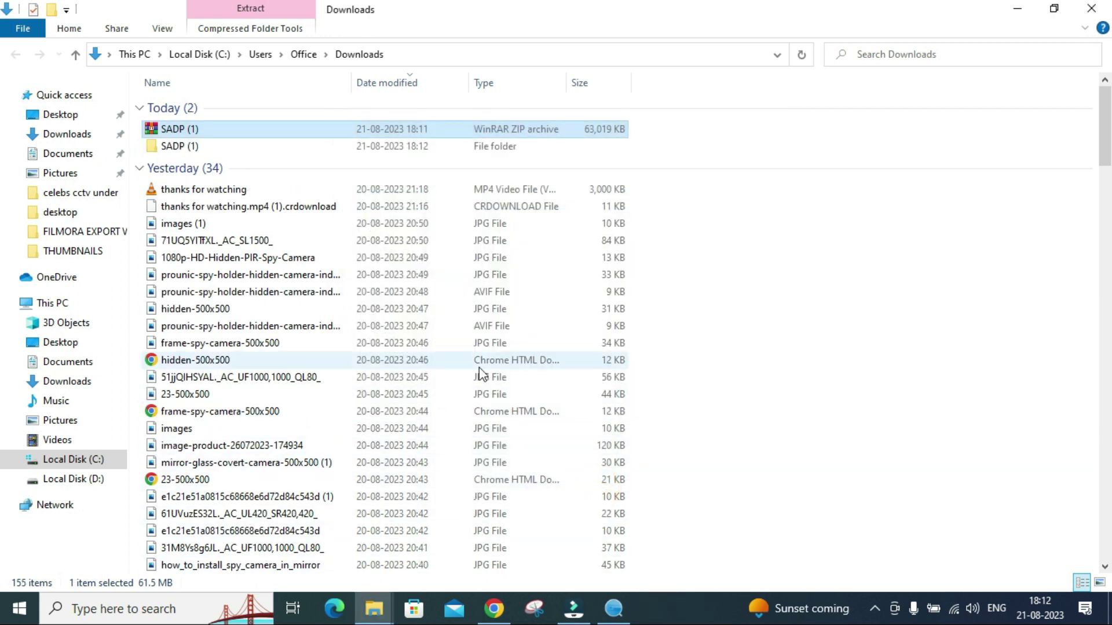
Launch SADP from the extracted SADP (1) folder and minimize File Explorer.
double_click(218, 150)
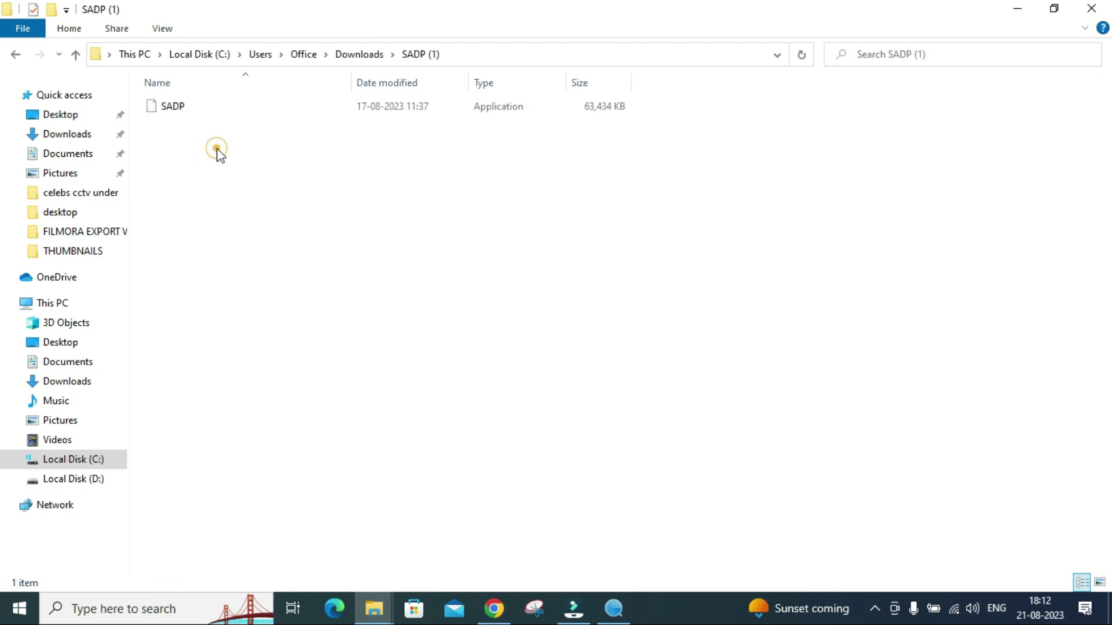
double_click(209, 113)
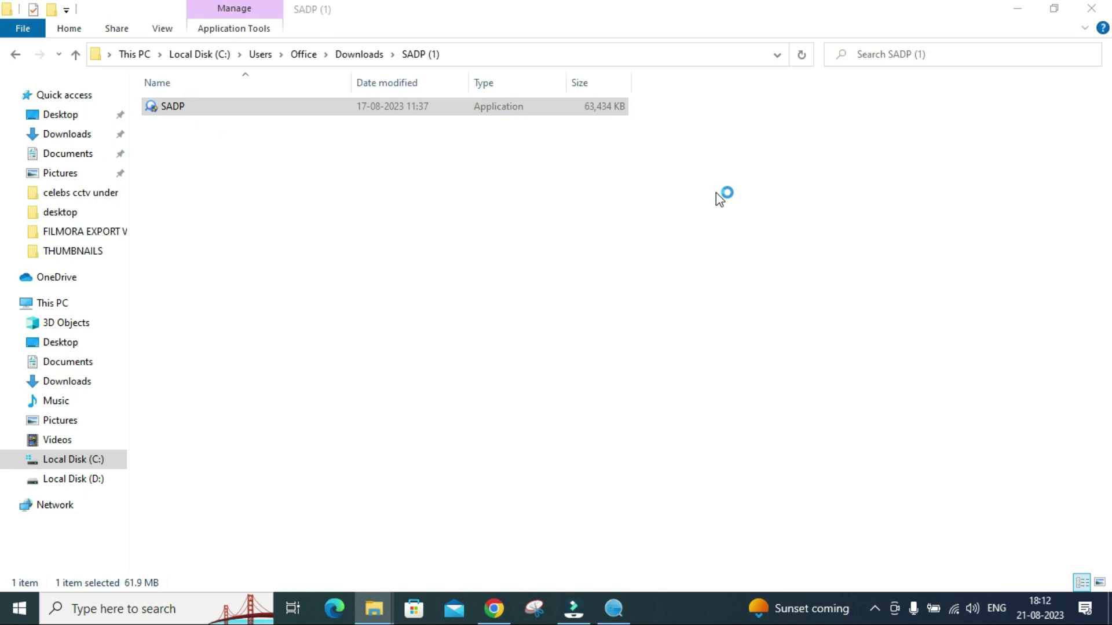
click(1007, 14)
Refresh the desktop, dismiss the 'SADP is already running' notice and restore the SADP window.
click(1020, 12)
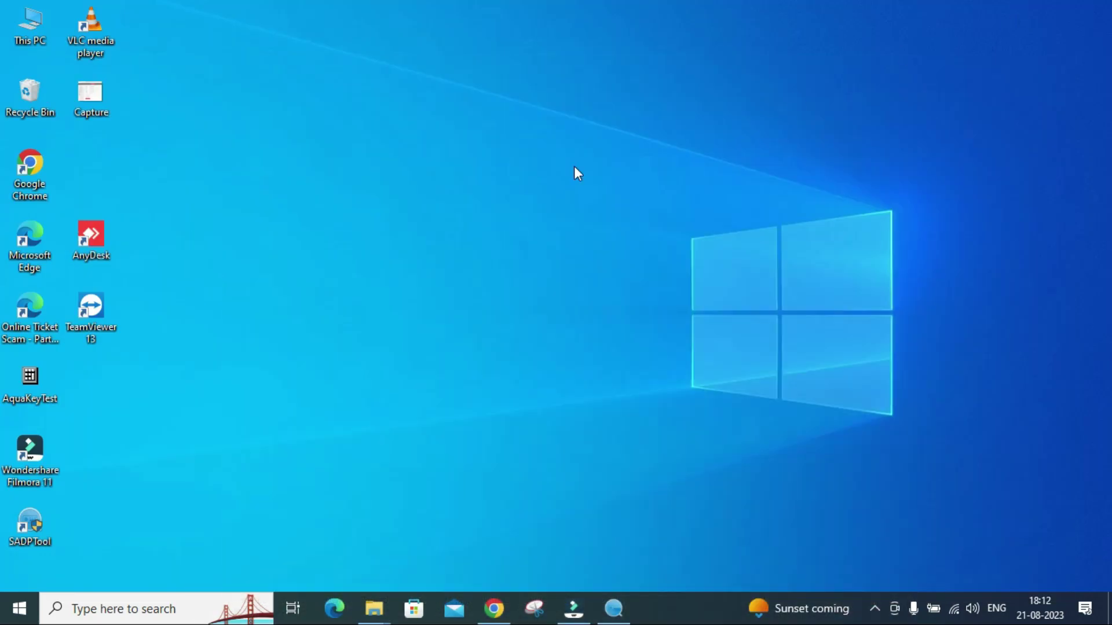
right_click(525, 188)
click(549, 227)
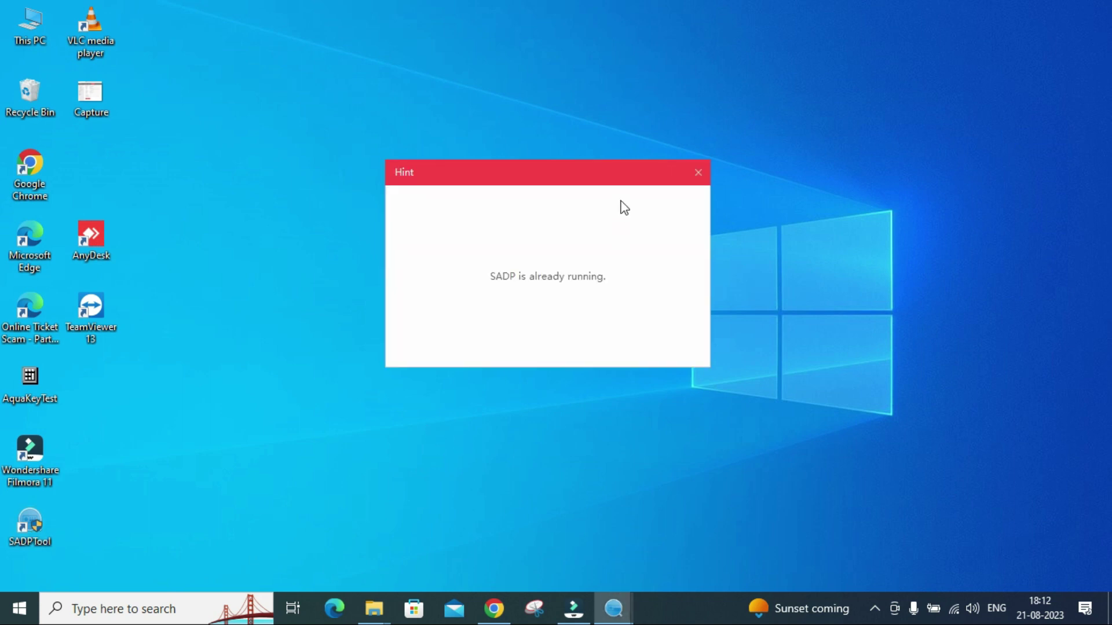
click(698, 172)
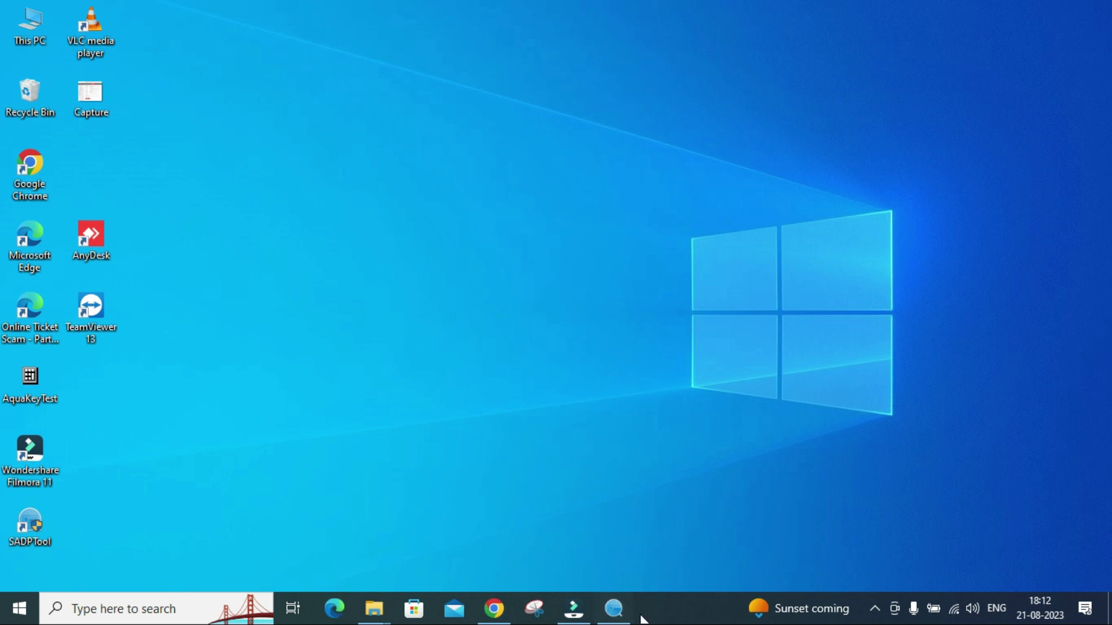
click(613, 608)
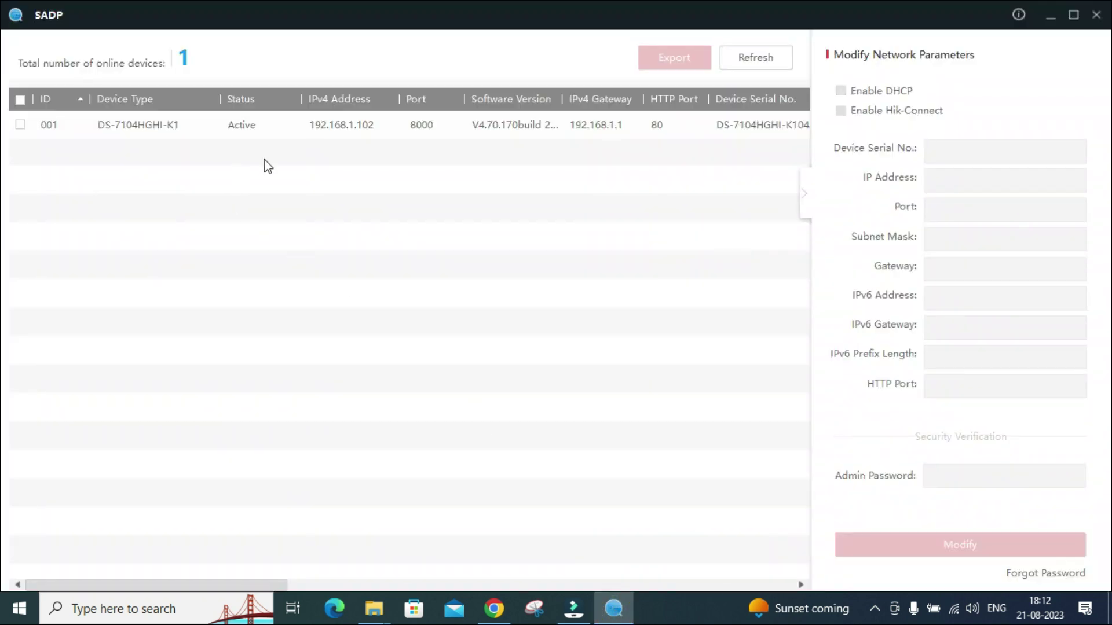
Check device 001, the DS-7104HGHI-K1 at 192.168.1.102, by repeatedly selecting and deselecting it.
click(117, 134)
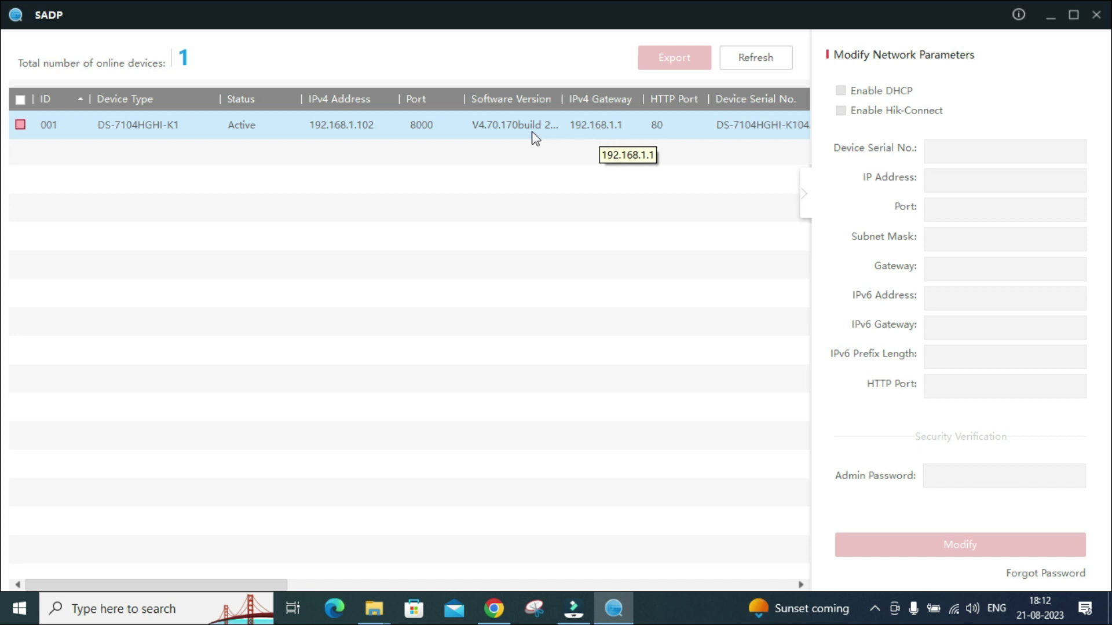
click(585, 324)
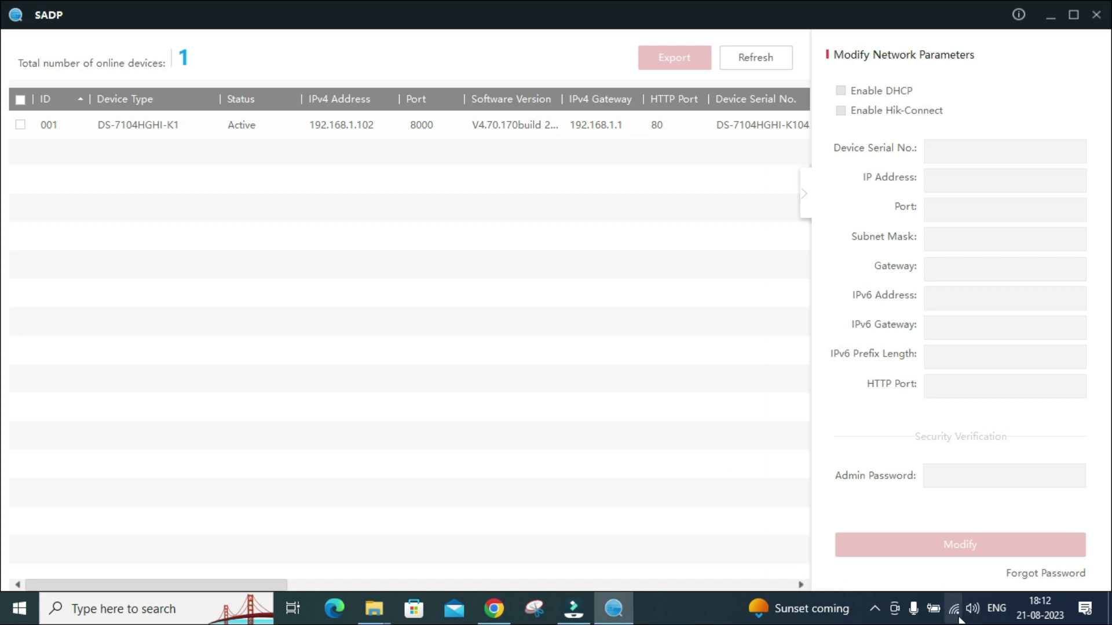
mouse_move(957, 616)
click(225, 136)
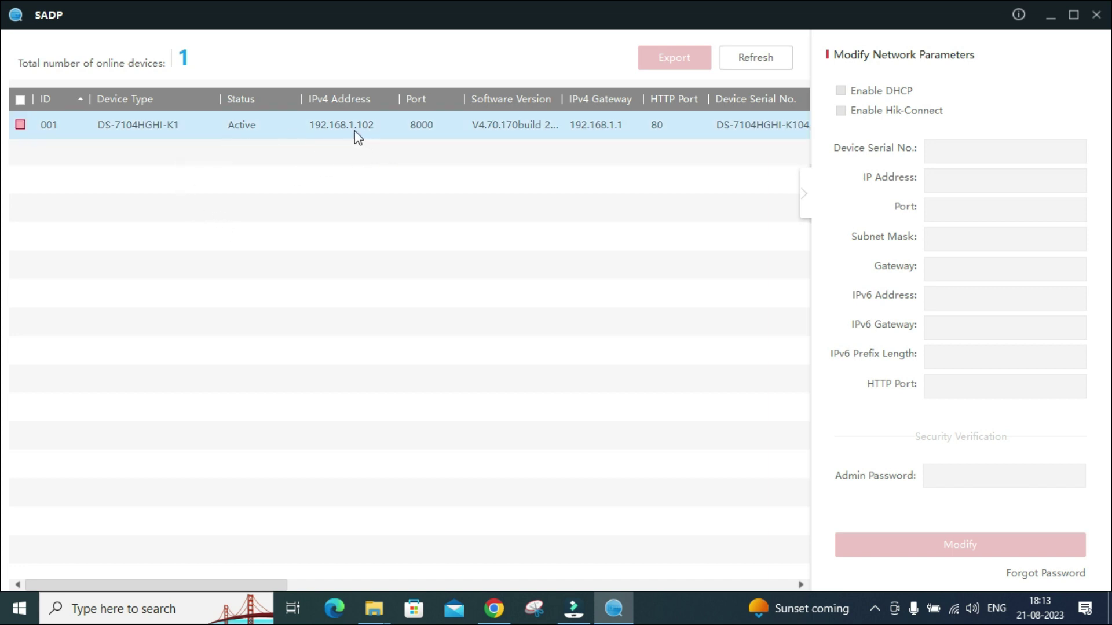
click(282, 191)
click(334, 127)
click(354, 134)
click(367, 119)
click(365, 125)
click(301, 140)
click(301, 140)
click(377, 118)
click(370, 116)
click(296, 126)
click(299, 144)
click(372, 139)
click(377, 119)
click(370, 115)
click(371, 115)
click(301, 123)
click(288, 133)
click(378, 121)
click(294, 145)
click(381, 123)
click(296, 118)
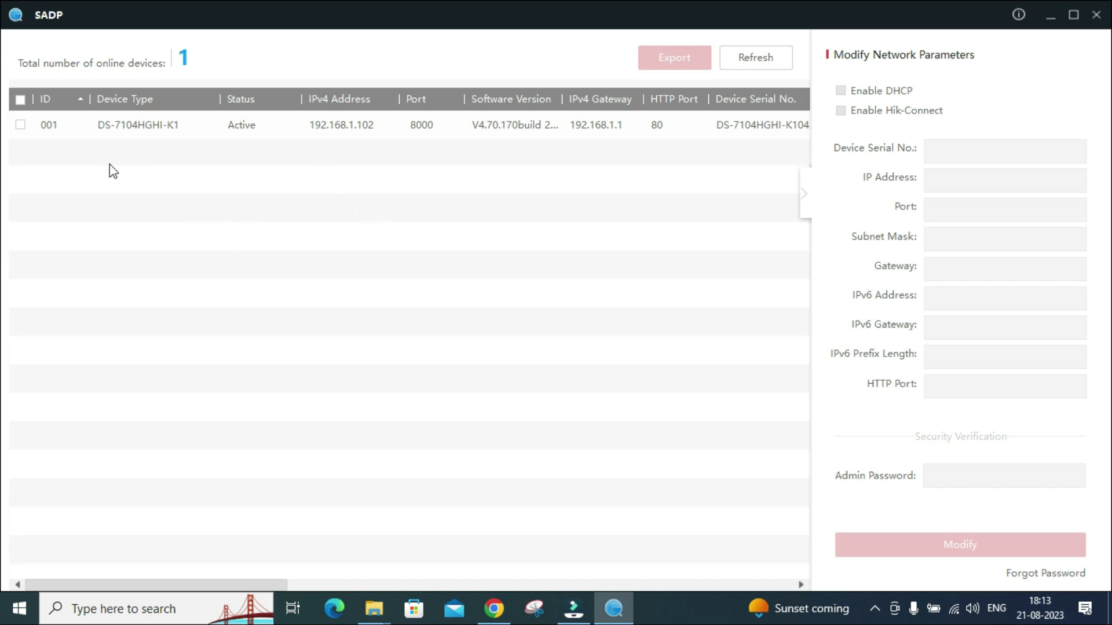
Export device 001's Forgot Password key request file to the Desktop, then cancel the reset window.
click(21, 127)
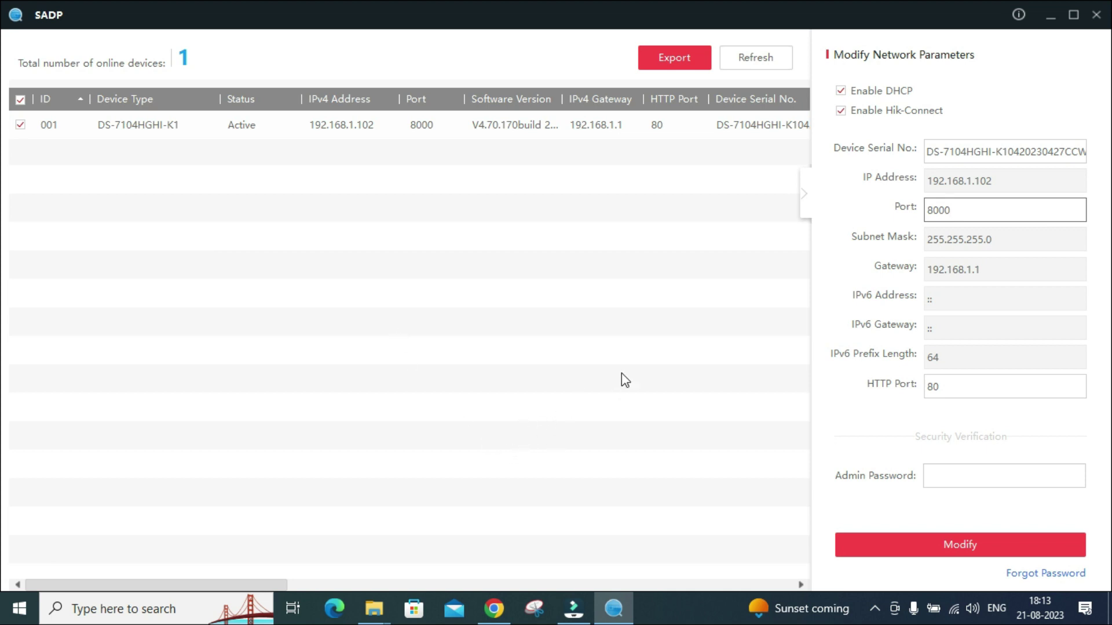
click(1036, 574)
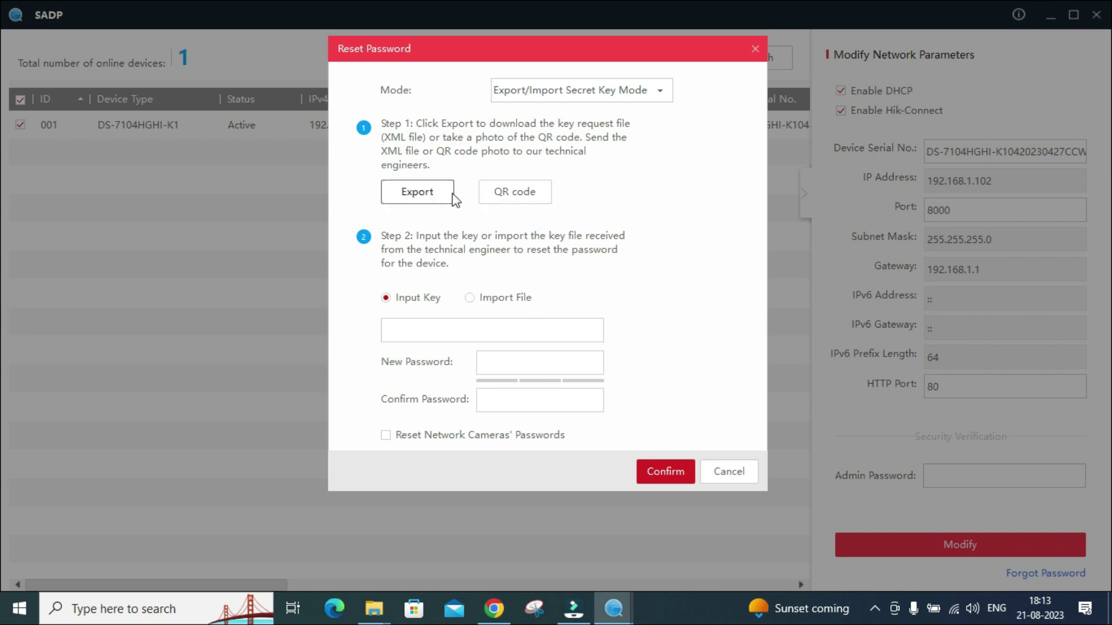
click(435, 199)
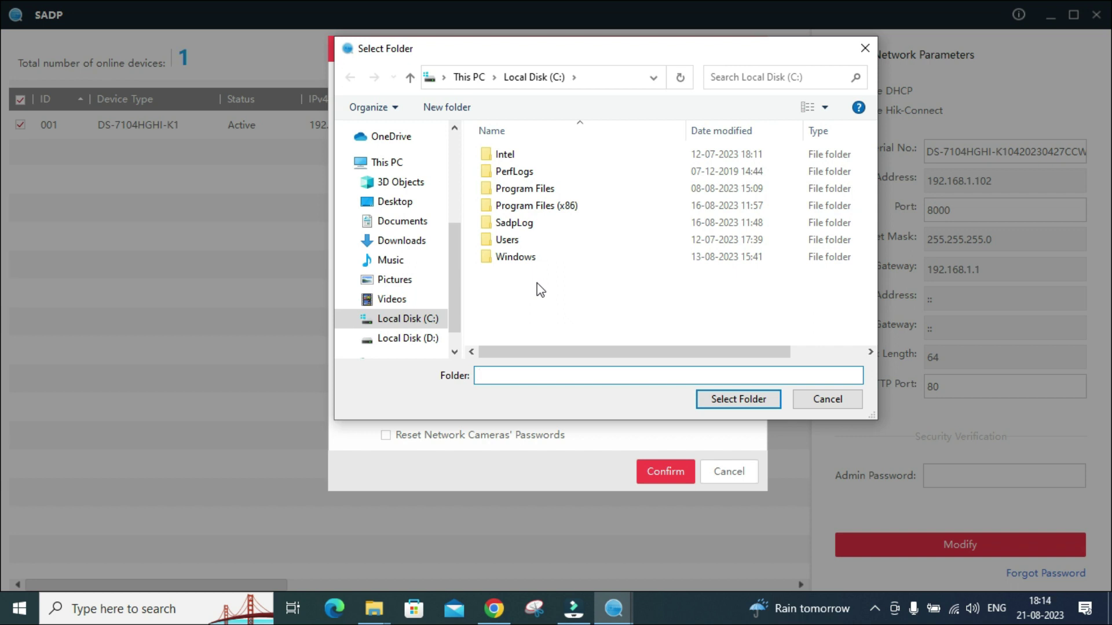
click(412, 208)
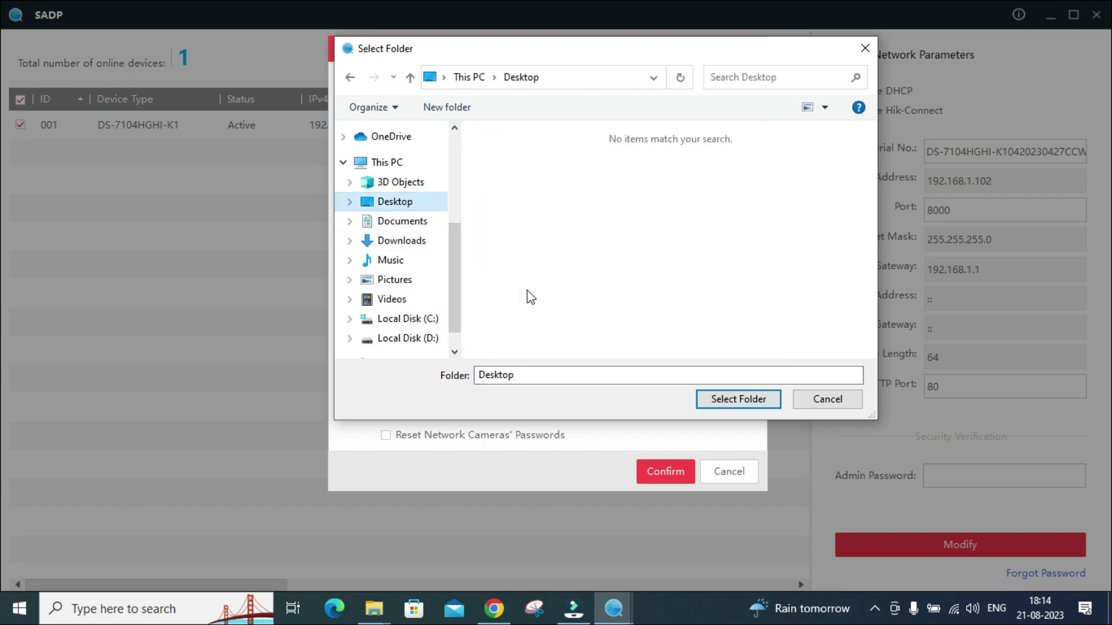
click(722, 399)
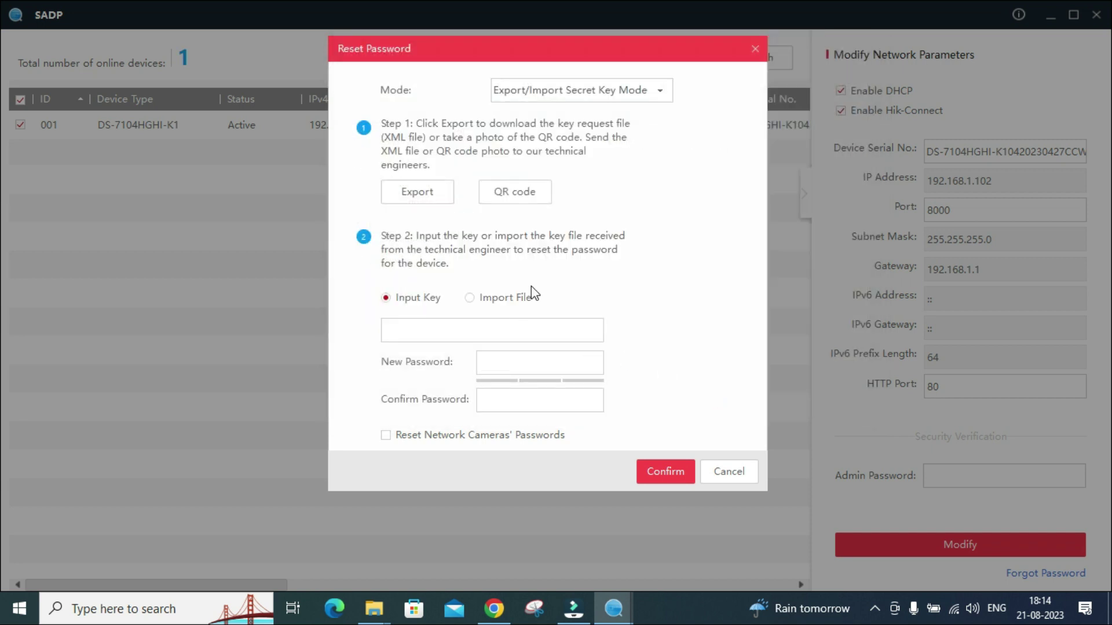
click(721, 471)
Check the Properties of the DS-7104 XML key file on the desktop (217 bytes), then refresh the desktop.
click(1050, 17)
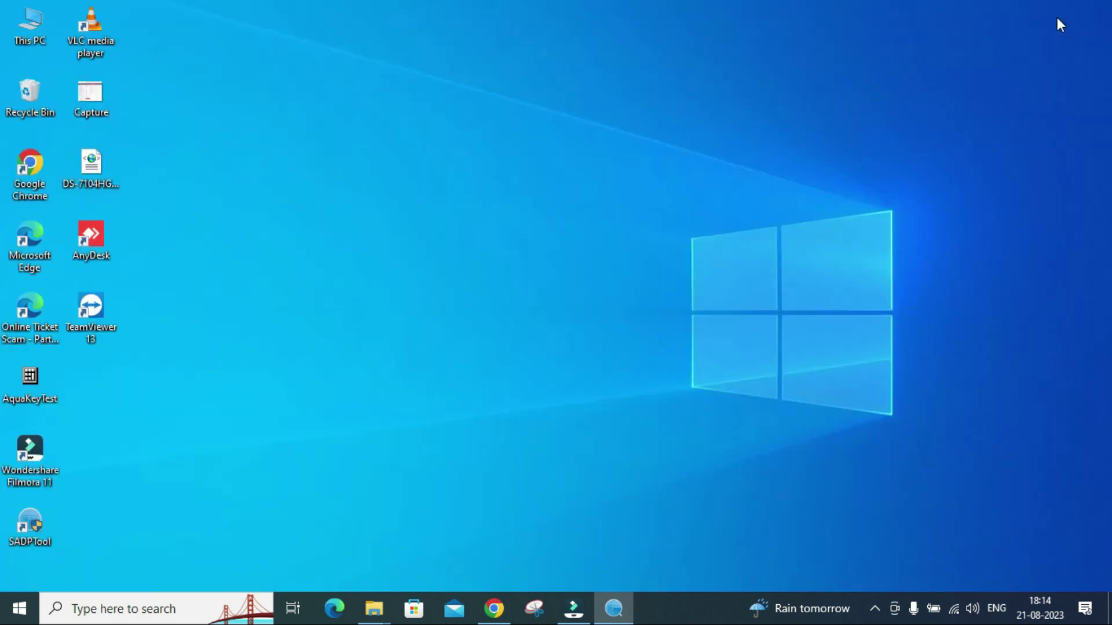
click(98, 173)
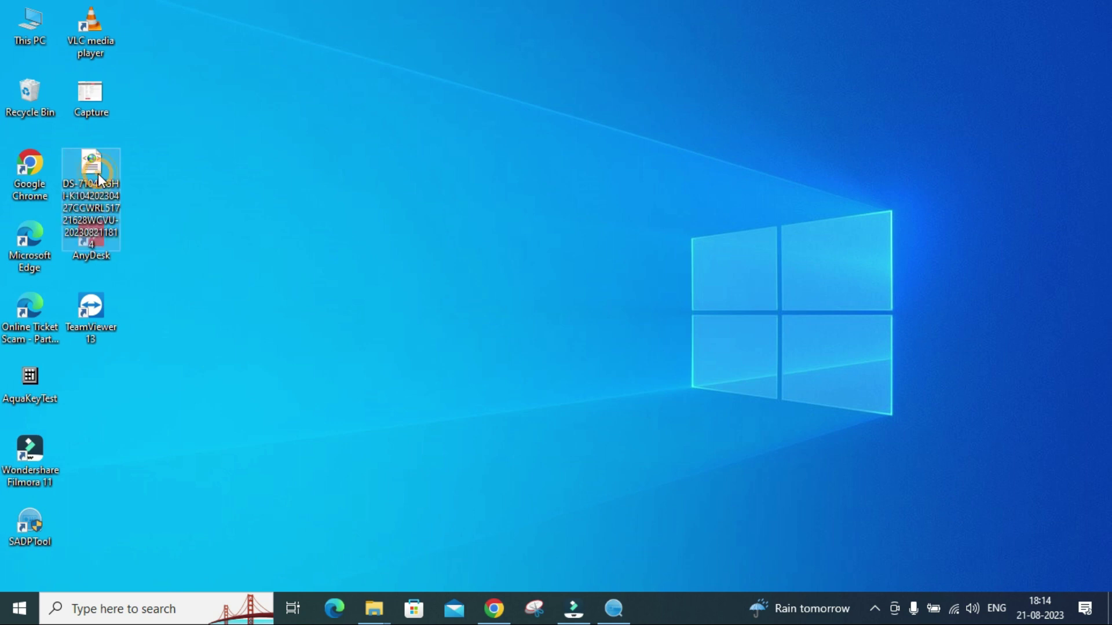
right_click(99, 173)
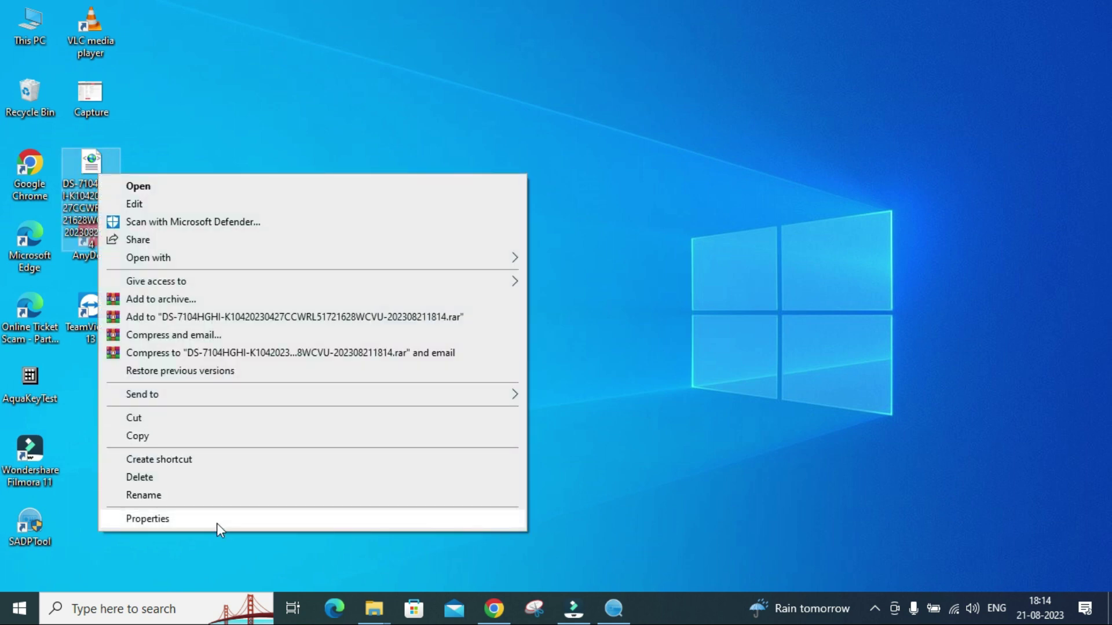
click(216, 520)
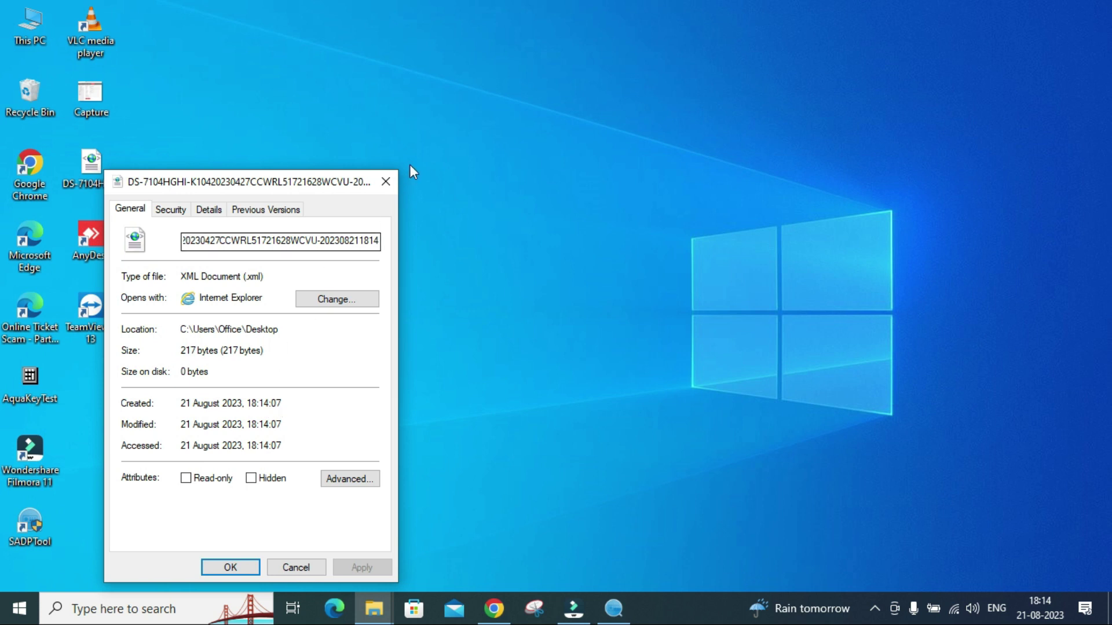
click(385, 181)
right_click(353, 186)
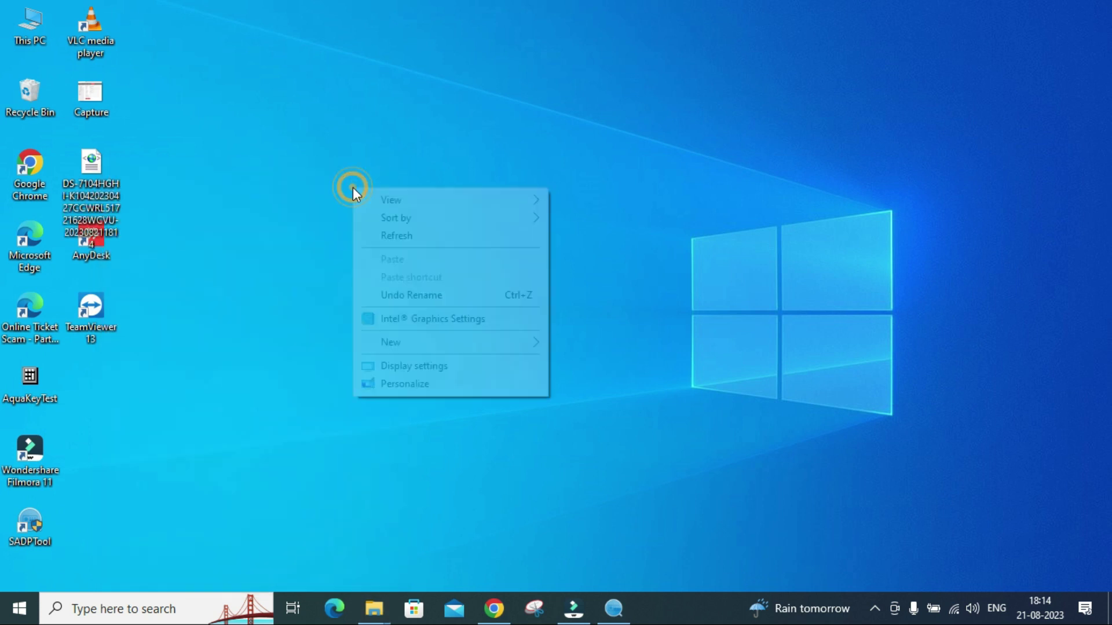
click(384, 235)
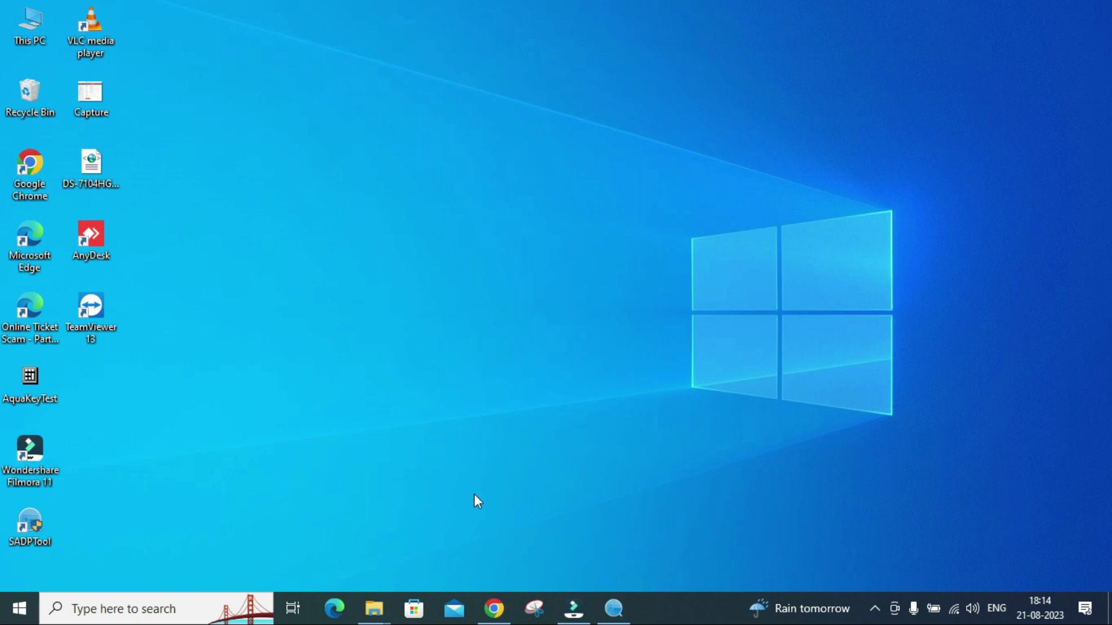
Start a new Gmail message addressed to Hikvision Technical Support.
click(507, 616)
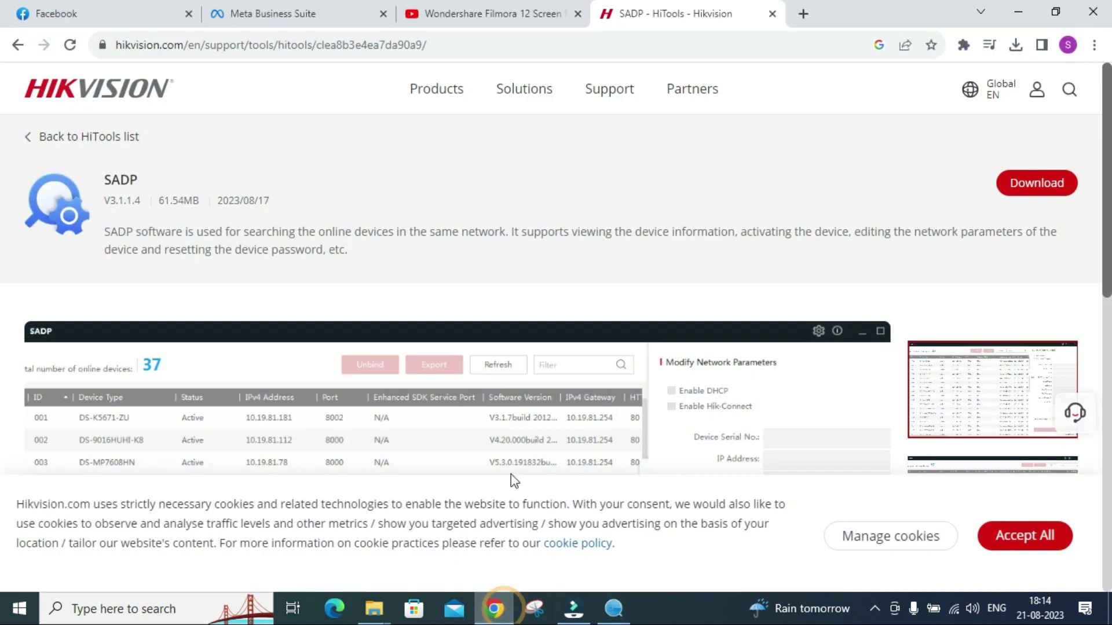
click(803, 14)
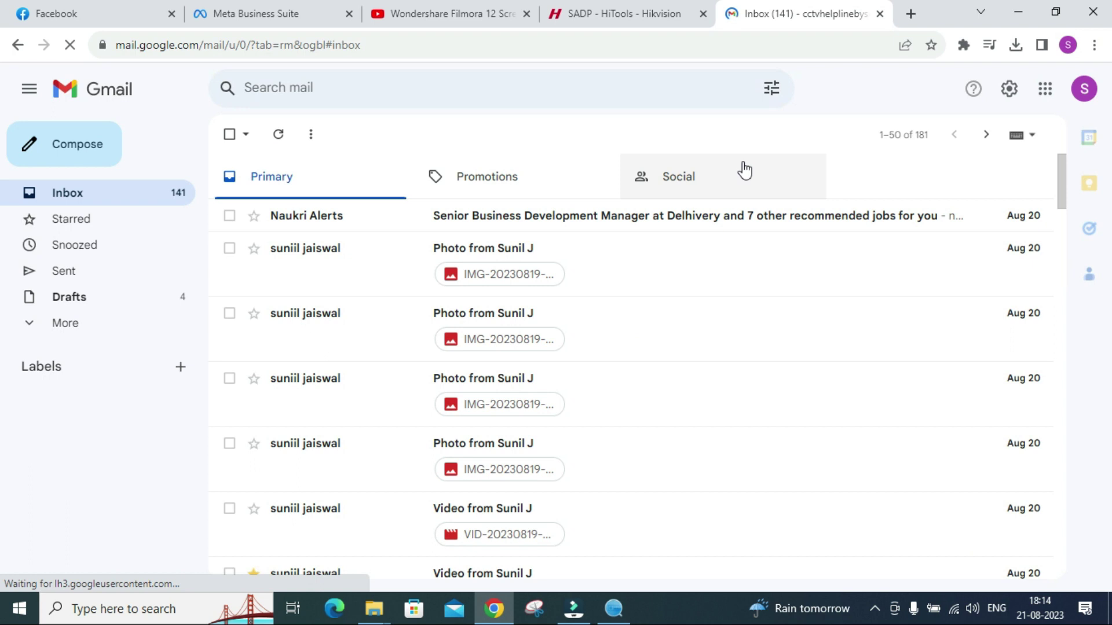
click(63, 152)
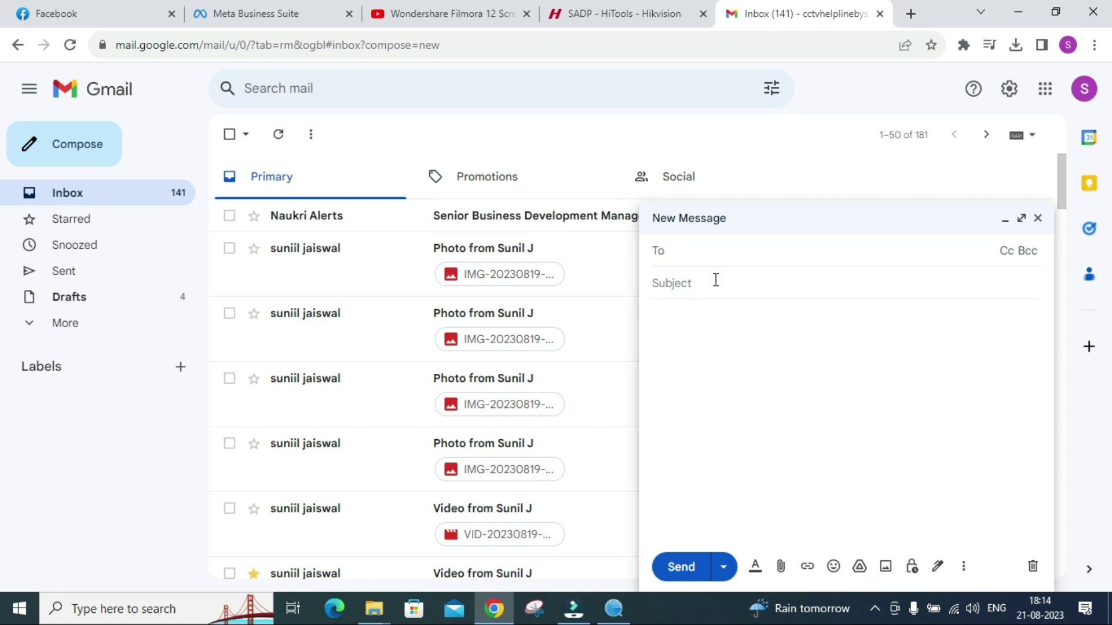
text(S)
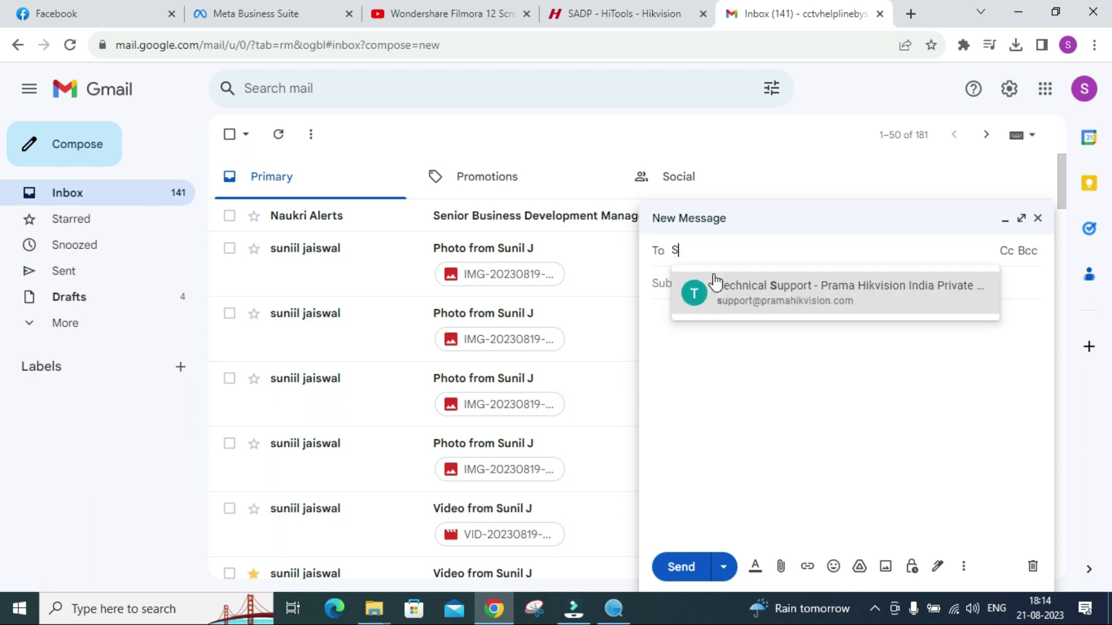
click(745, 301)
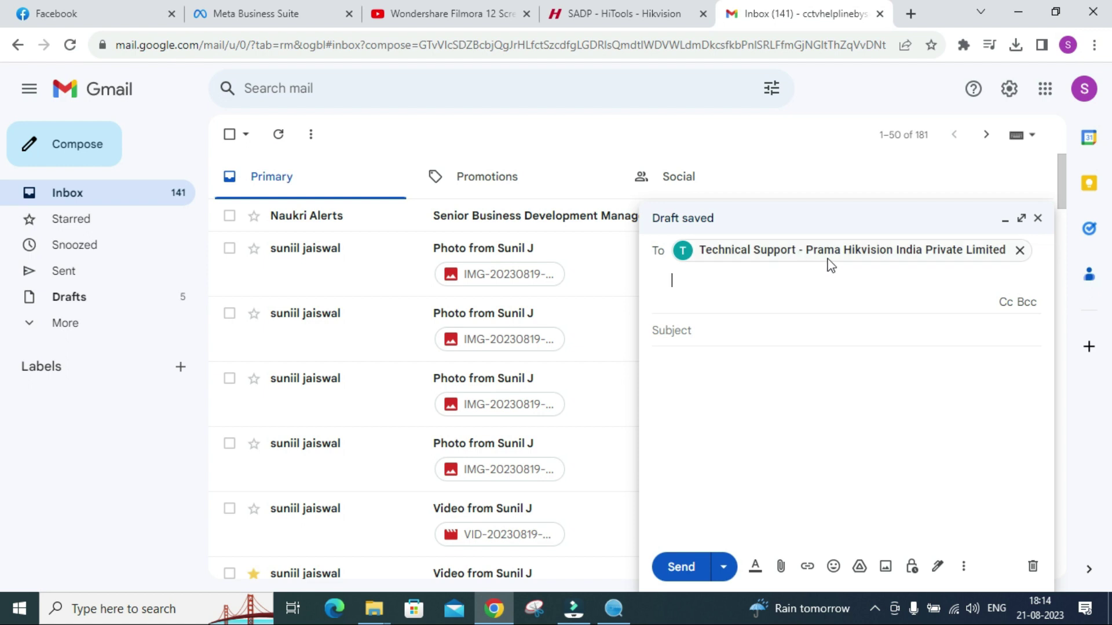
Enter the subject 'NEED MASTER PASSWORD FOR DEVICE'.
mouse_move(840, 259)
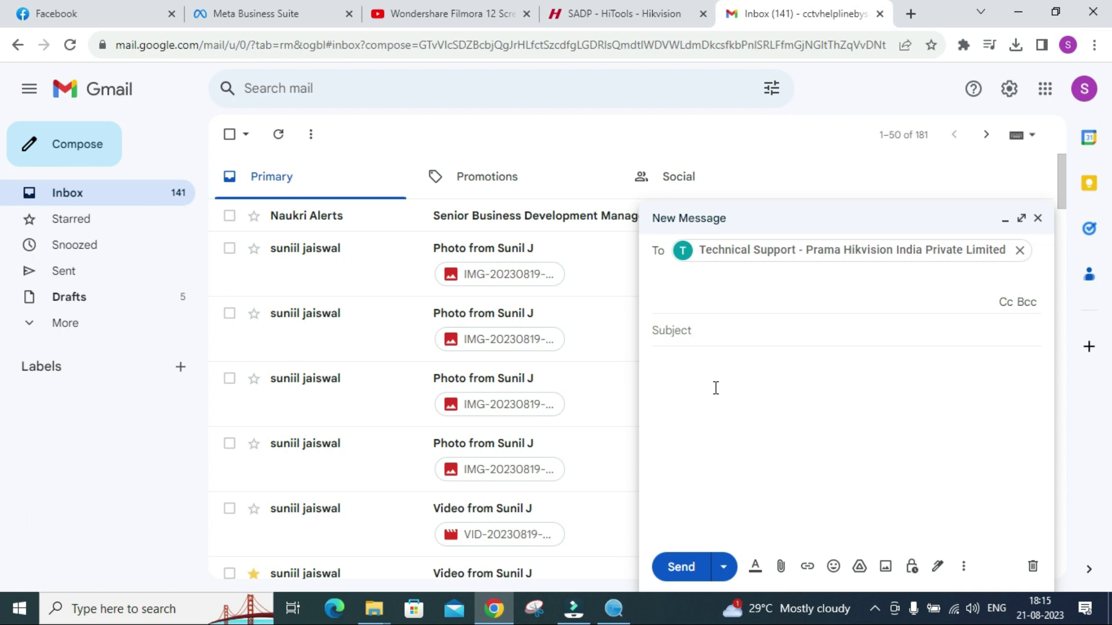
click(685, 328)
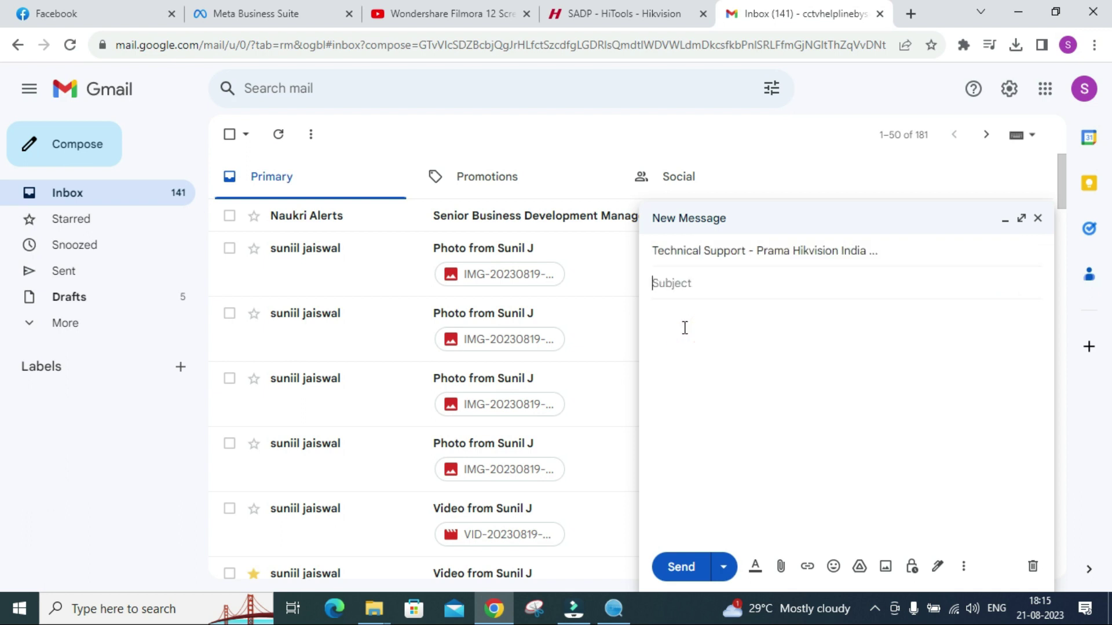
text(NEED MASTER PASSWOR)
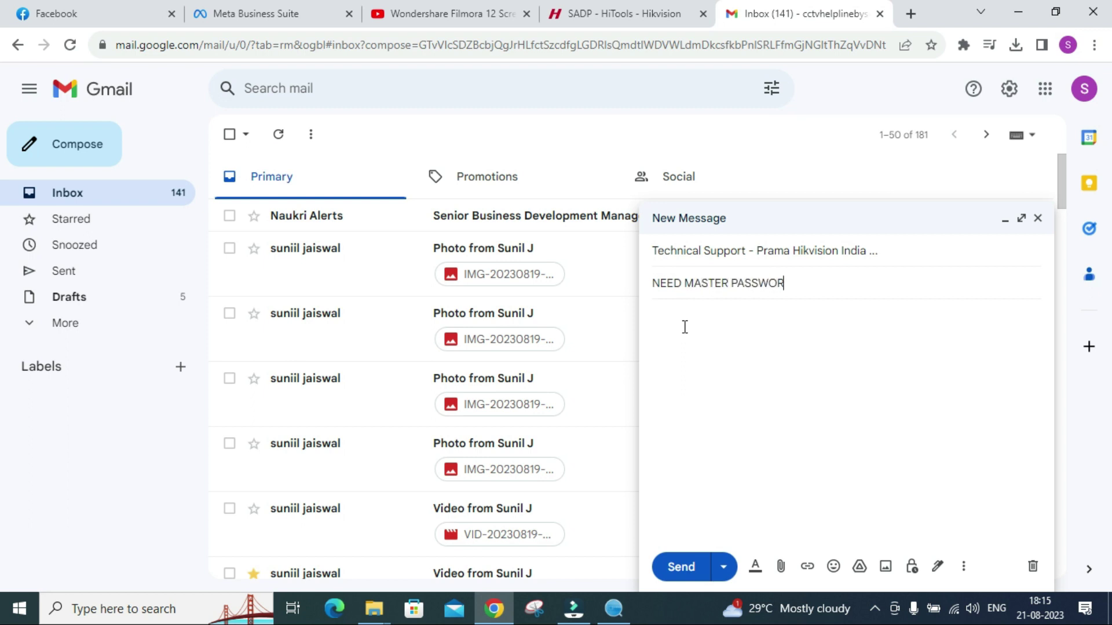
text(D FOR DEVICE)
Write a body asking for the device's master password, signed with a contact number and MUMBAI.
click(685, 325)
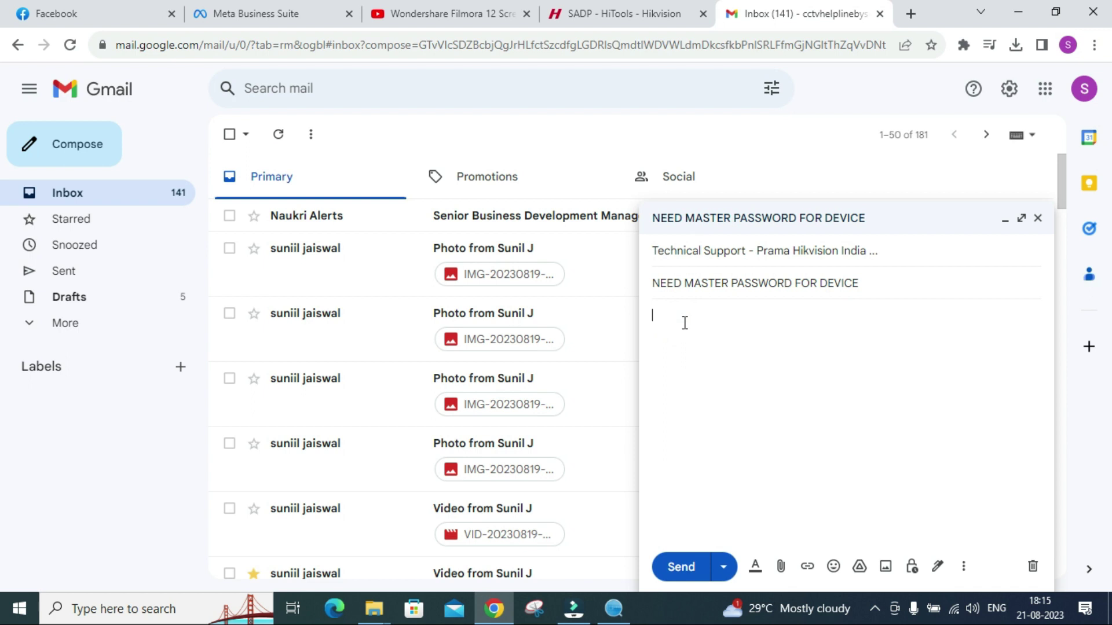
text(Dear )
text(Hikvision)
text( team,)
text(pl)
text(Please prov)
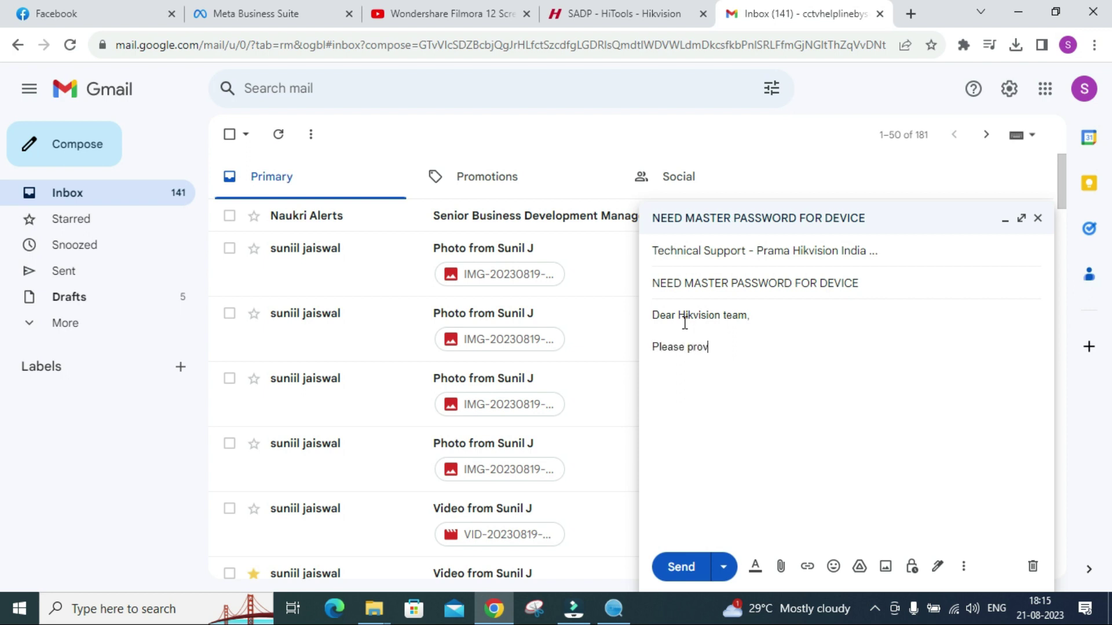
text(ide me master password)
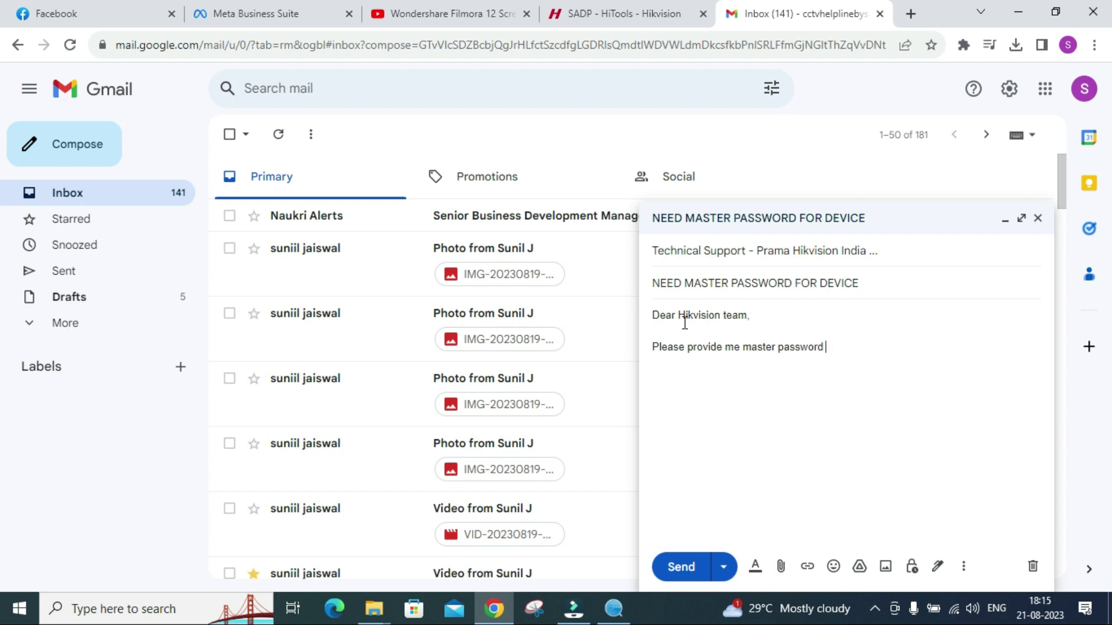
text(or )
text(my dev)
text(ice.  )
text(Thank you)
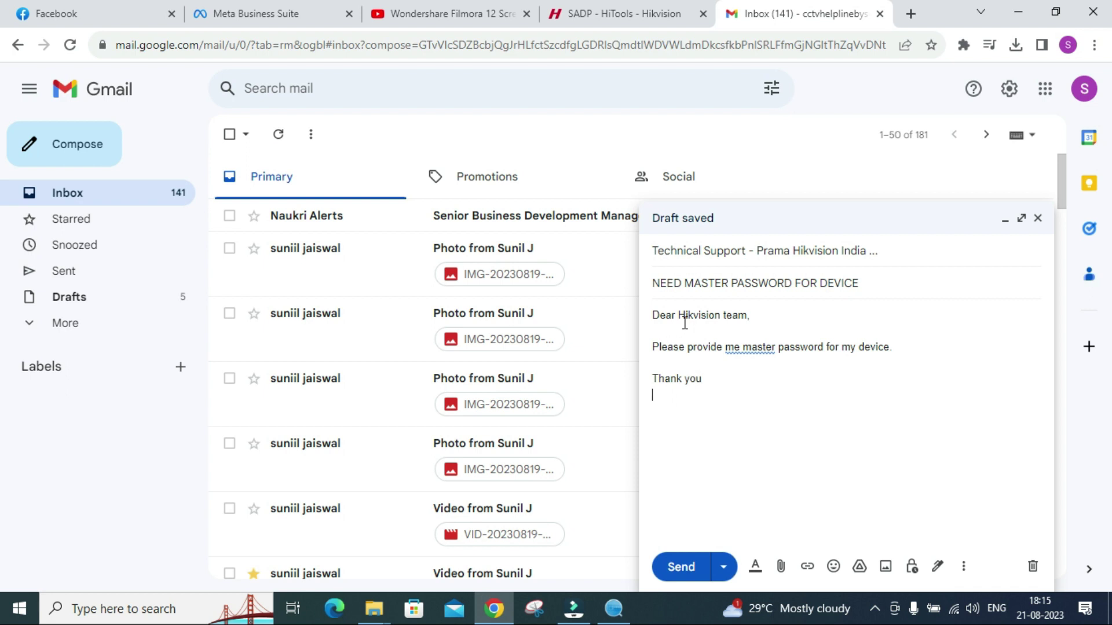
key(Return)
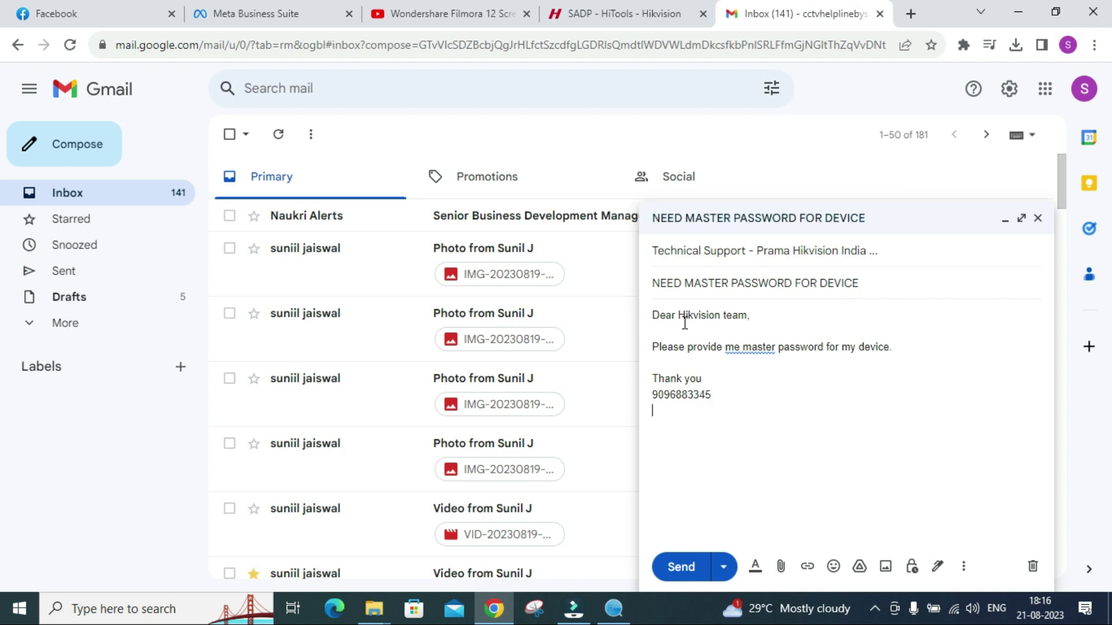
text(MUMBAI)
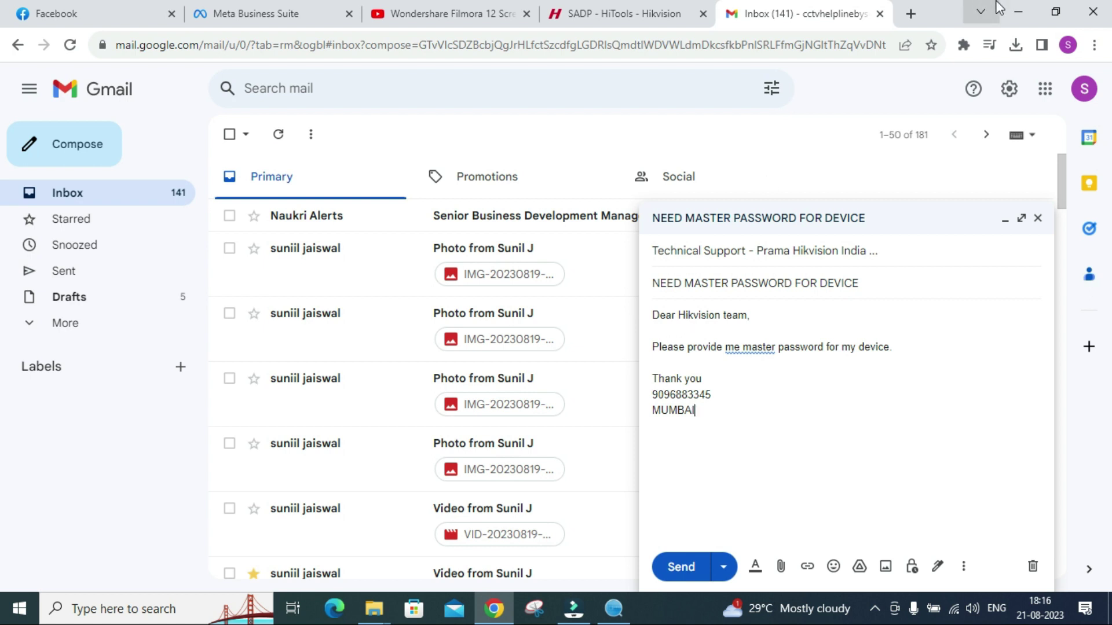
Attach the DS-7104HGHI-K1 XML key file from the Desktop to the draft.
click(780, 567)
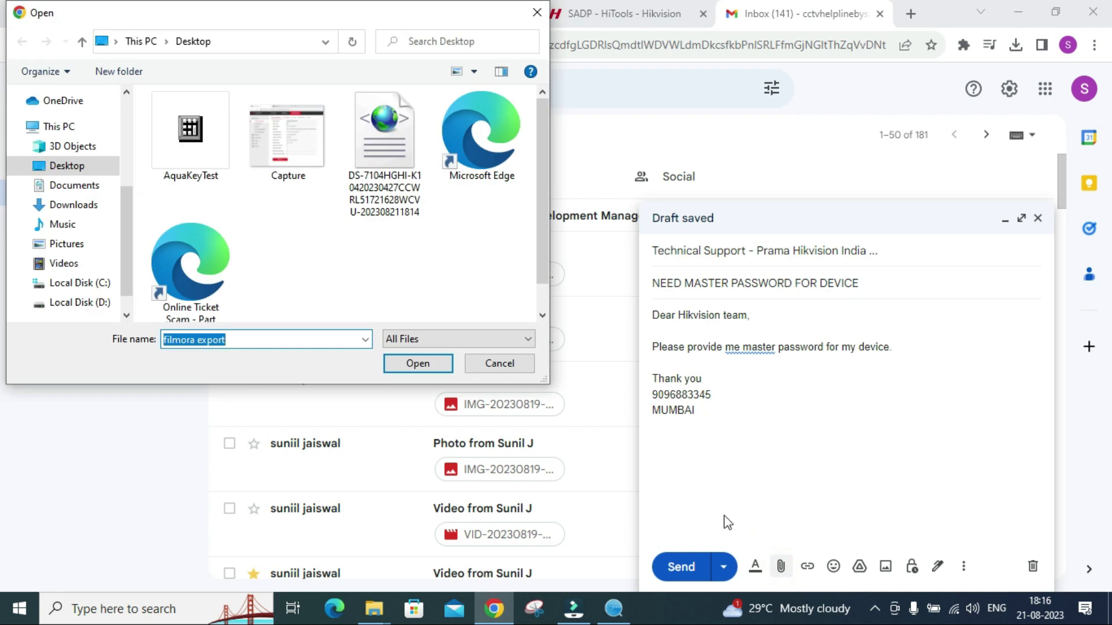
click(66, 168)
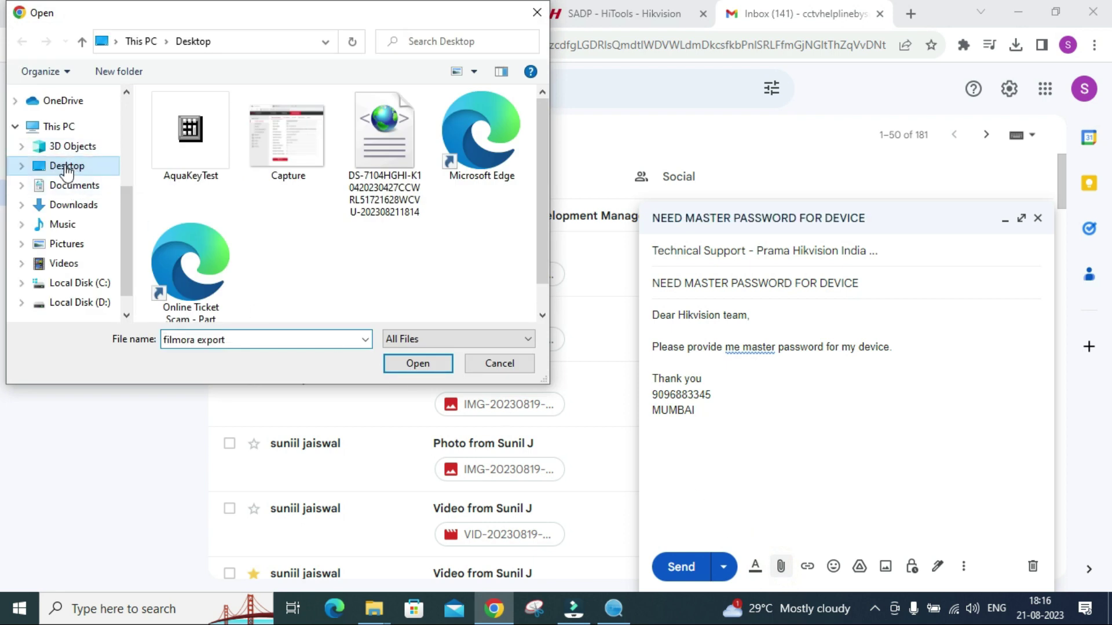
click(396, 155)
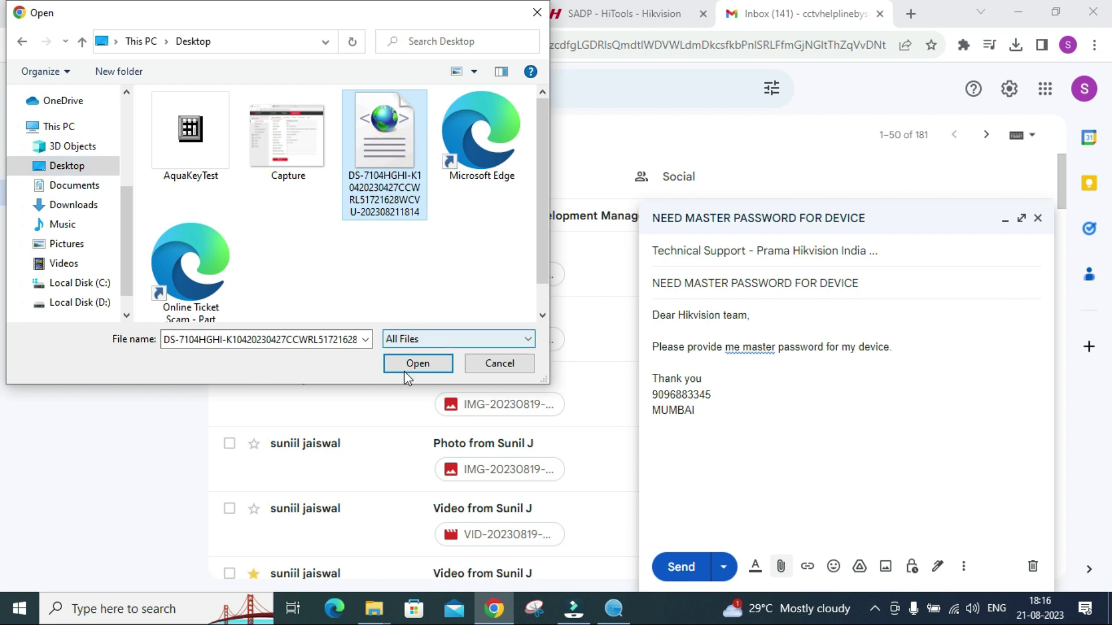
click(417, 363)
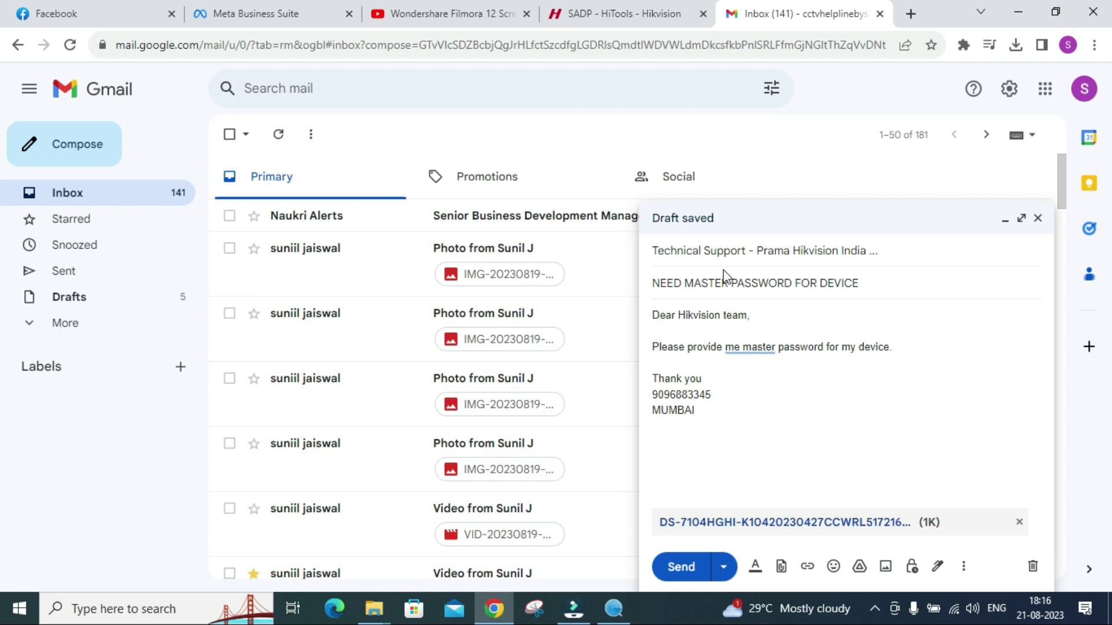
mouse_move(828, 250)
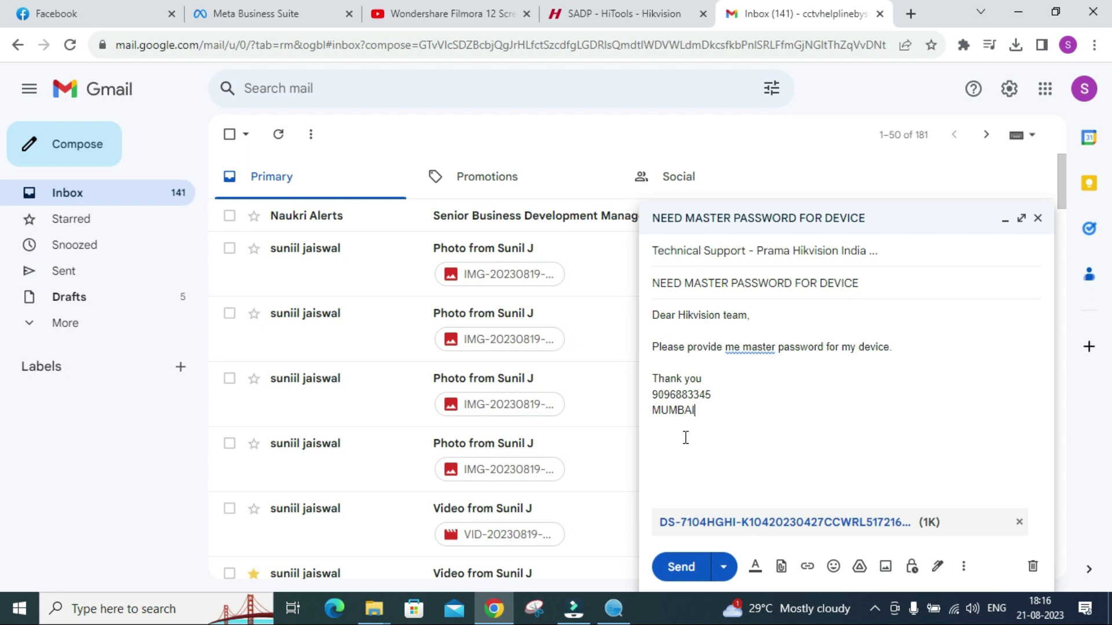
Send the email, then read Technical Support's 'Request received' ticket acknowledgement.
click(676, 567)
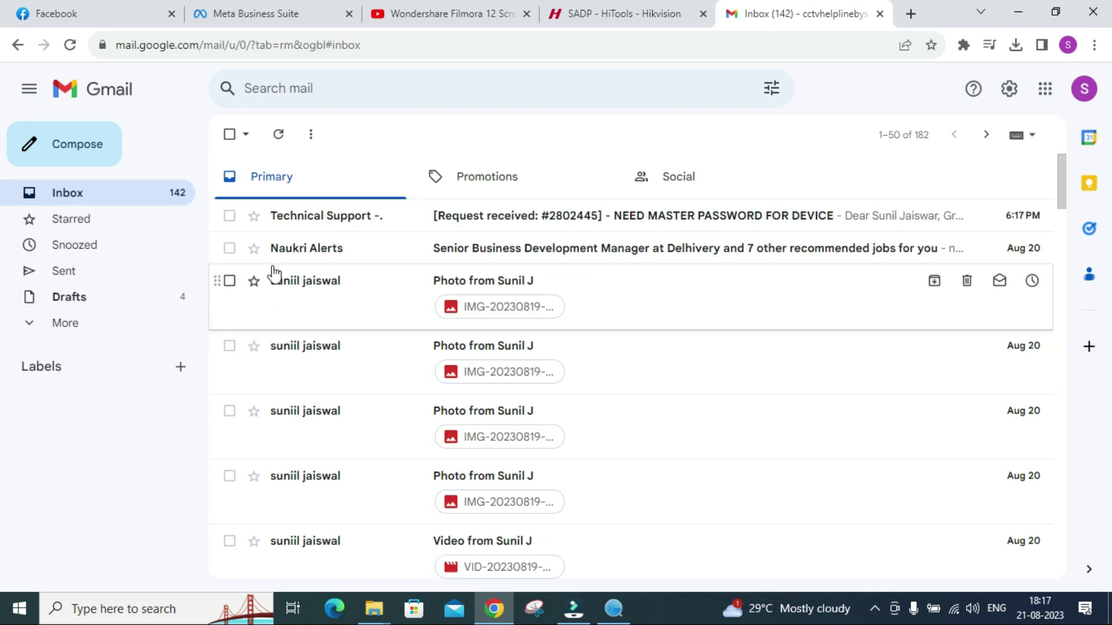
click(630, 224)
scroll(481, 306, down, 3)
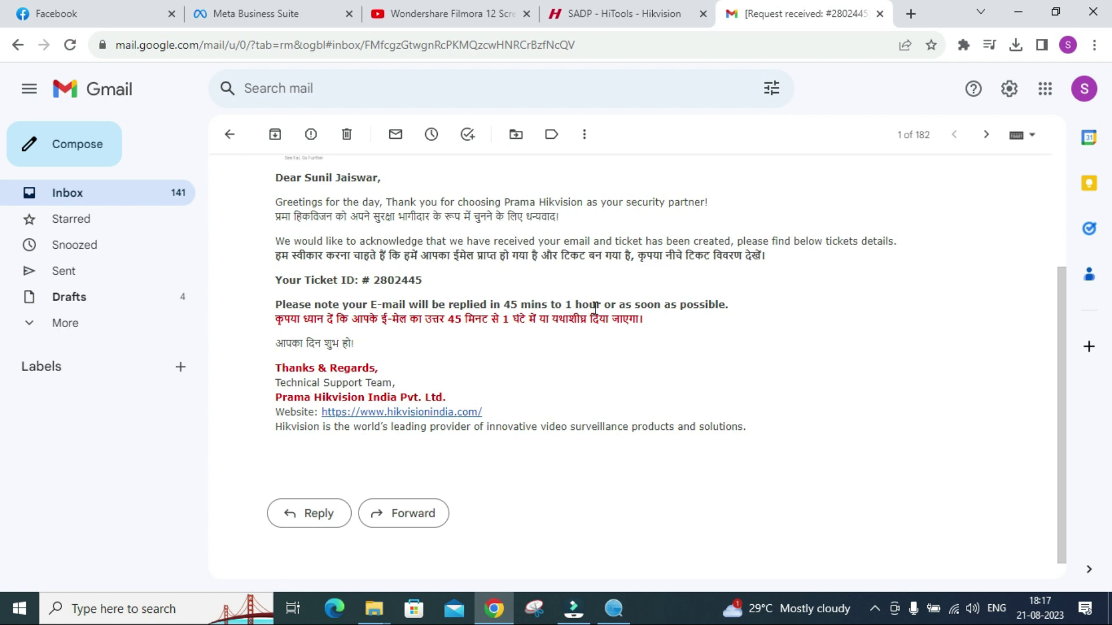
scroll(569, 346, up, 3)
scroll(559, 346, down, 3)
scroll(560, 347, up, 2)
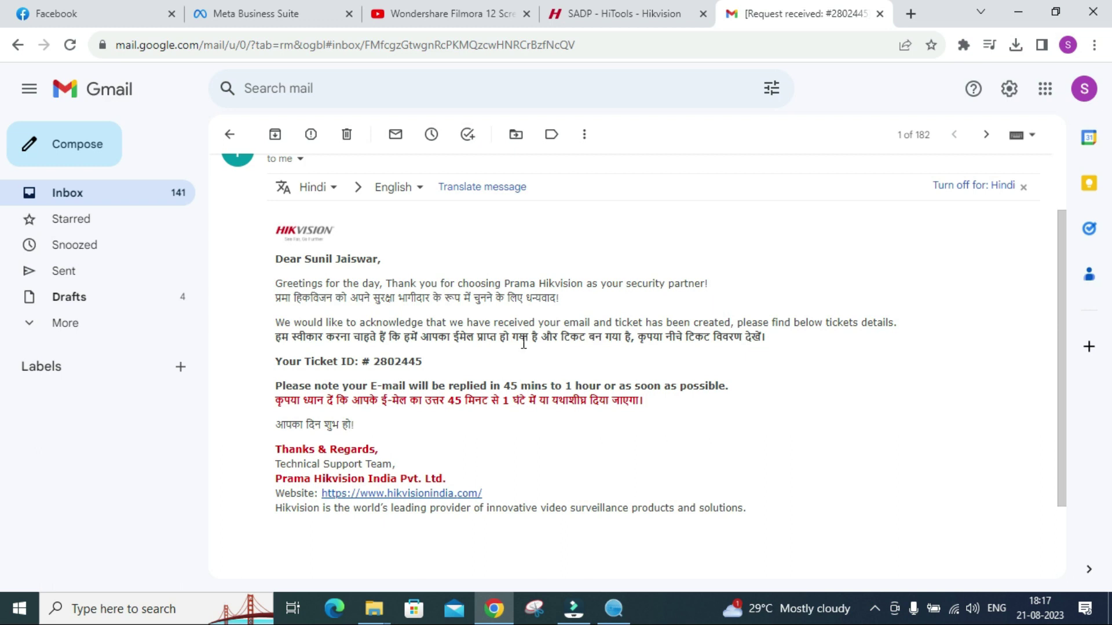
scroll(524, 343, up, 2)
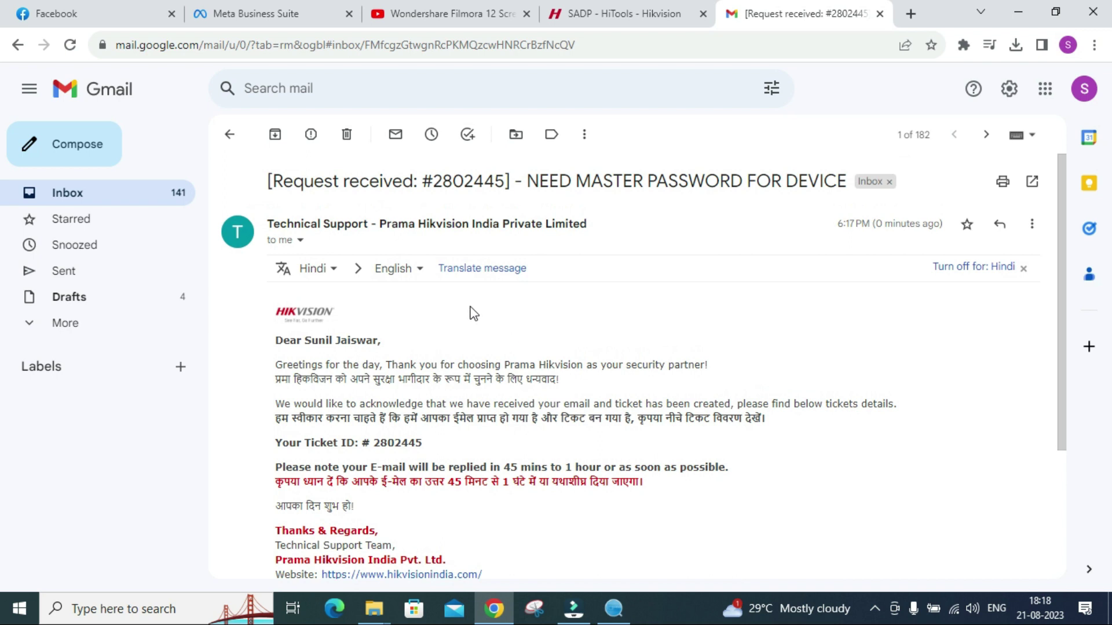
Download Encrypt_Key.xml from the 'NEED MASTER PASSWORD FOR DEVICE' reply, then minimize Chrome.
click(230, 134)
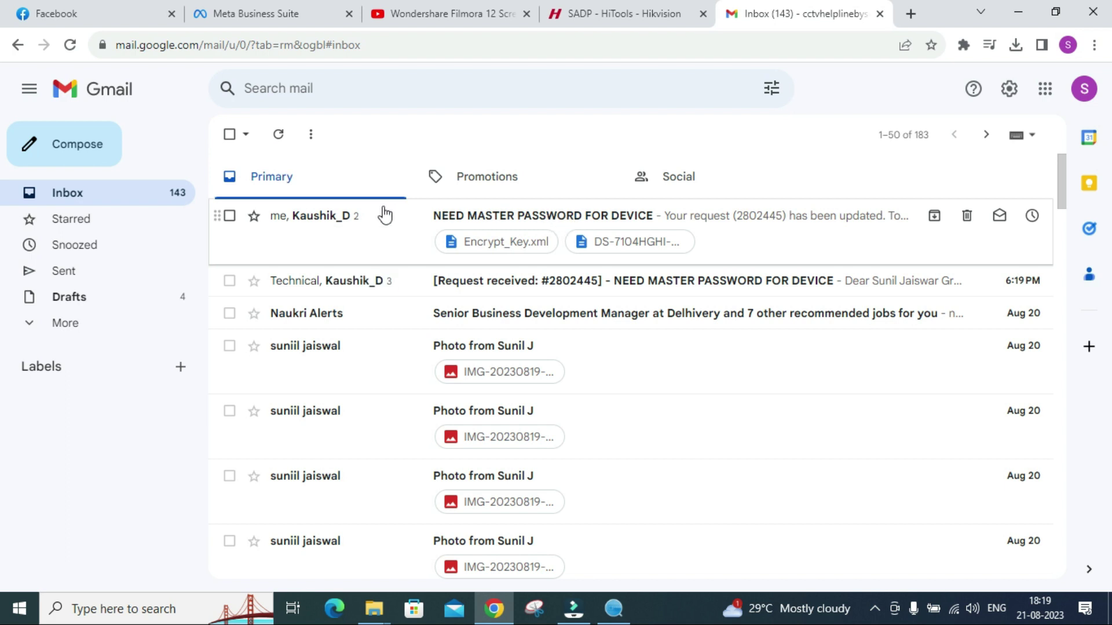
click(461, 216)
scroll(462, 301, down, 3)
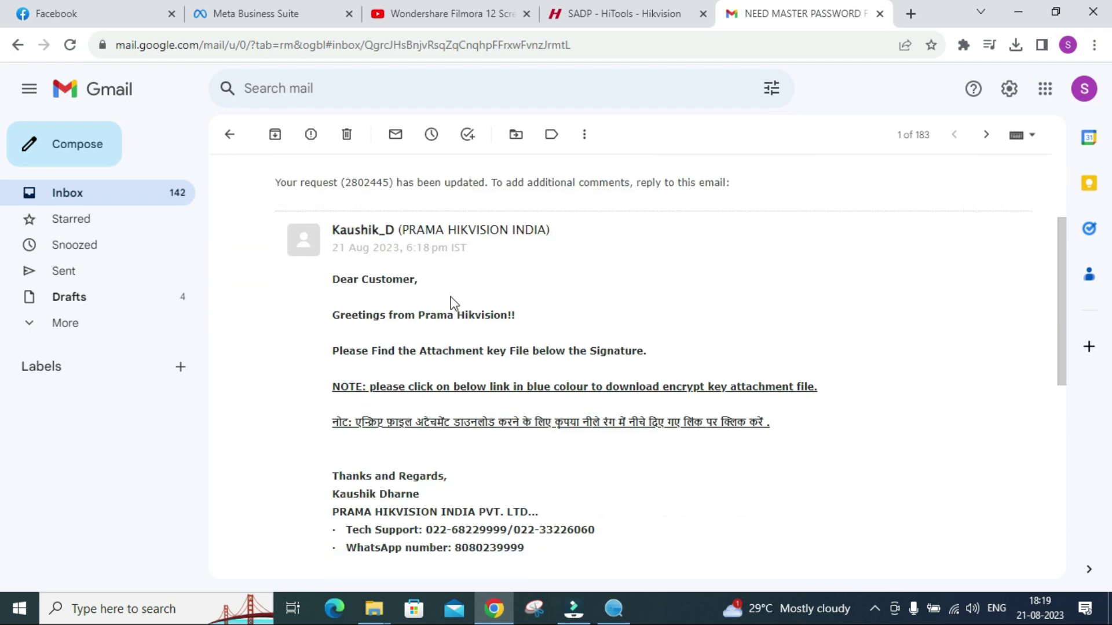
scroll(449, 302, down, 2)
scroll(487, 266, down, 2)
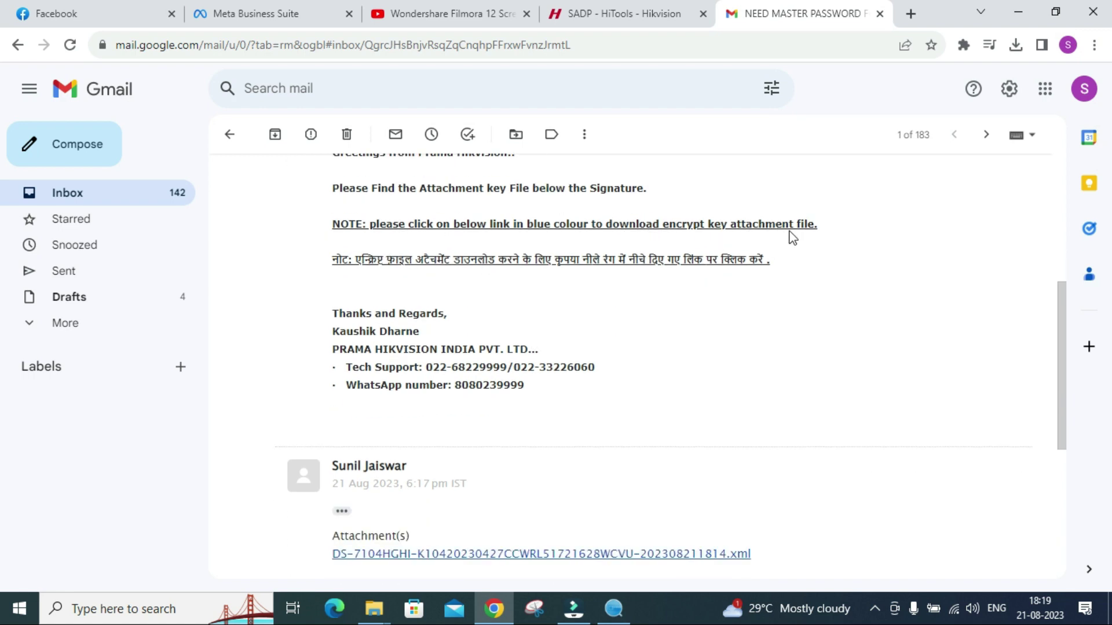
scroll(769, 230, down, 5)
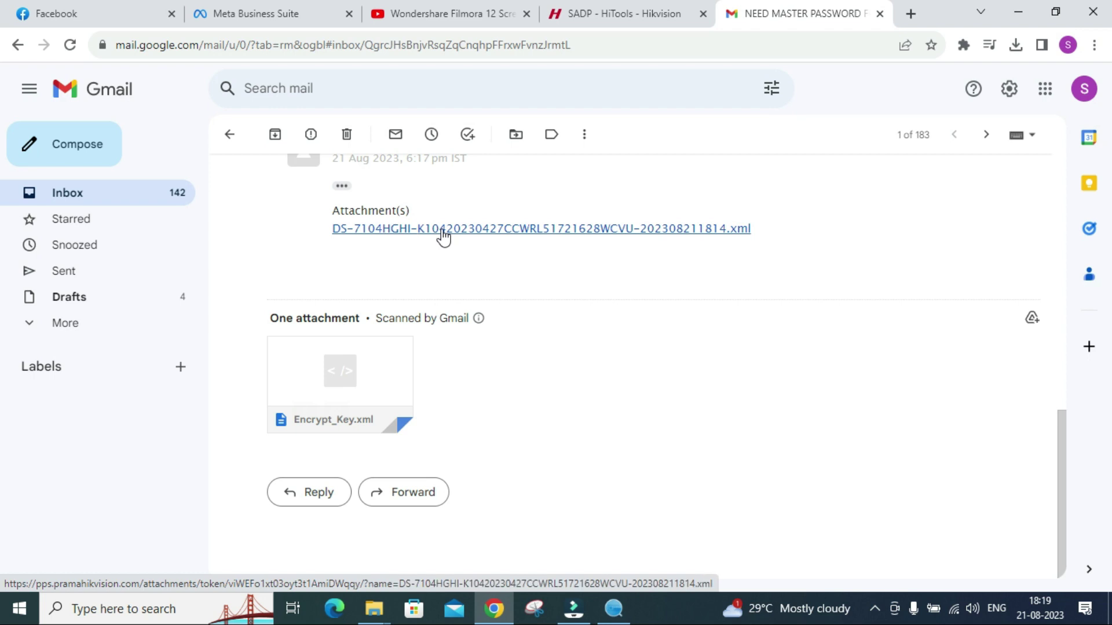
mouse_move(347, 381)
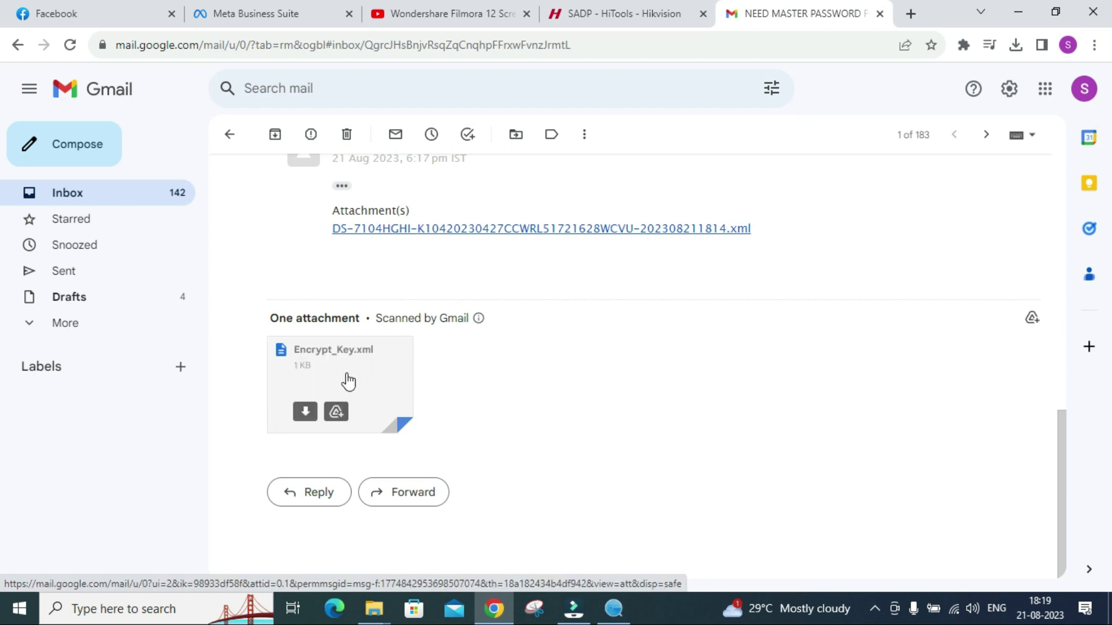
click(311, 421)
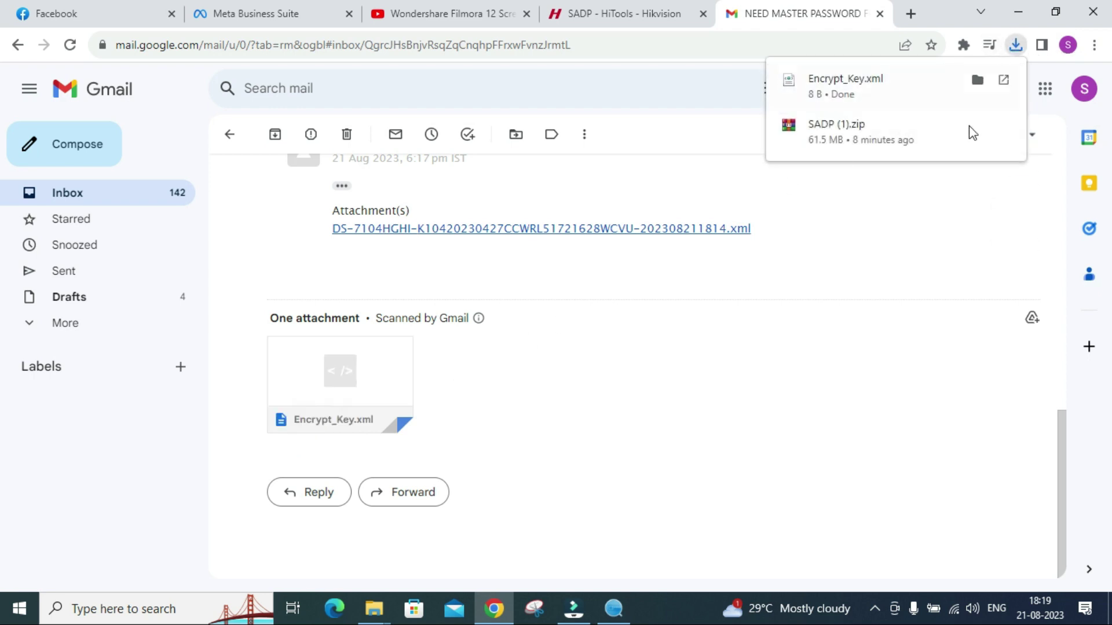
click(1018, 14)
Start SADP's Forgot Password reset and import Downloads\Encrypt_Key as the key file.
click(614, 608)
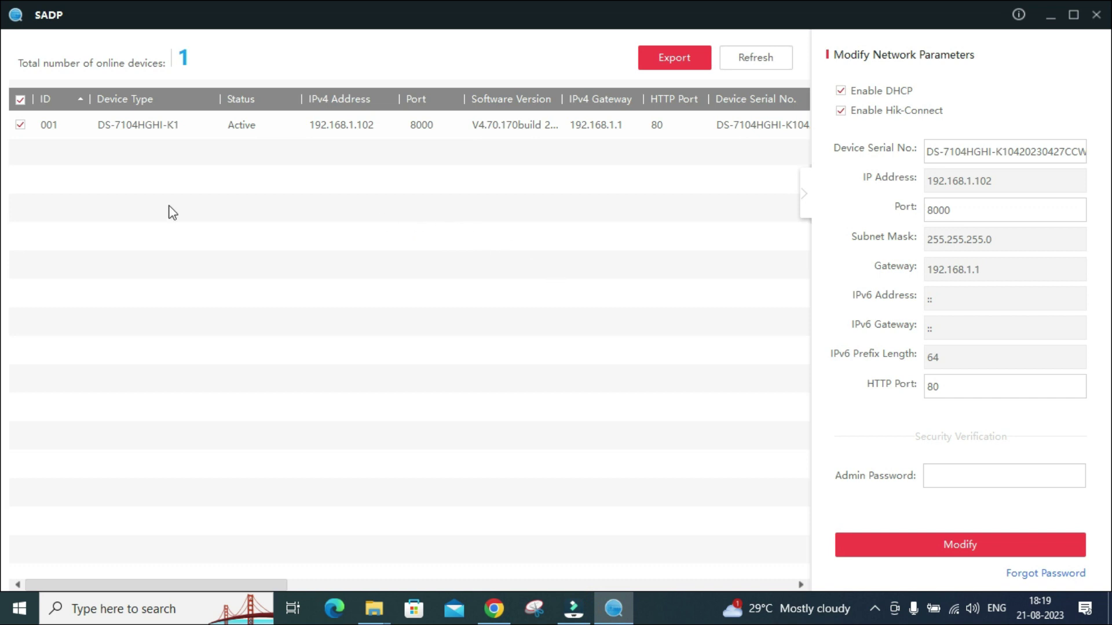
click(1018, 575)
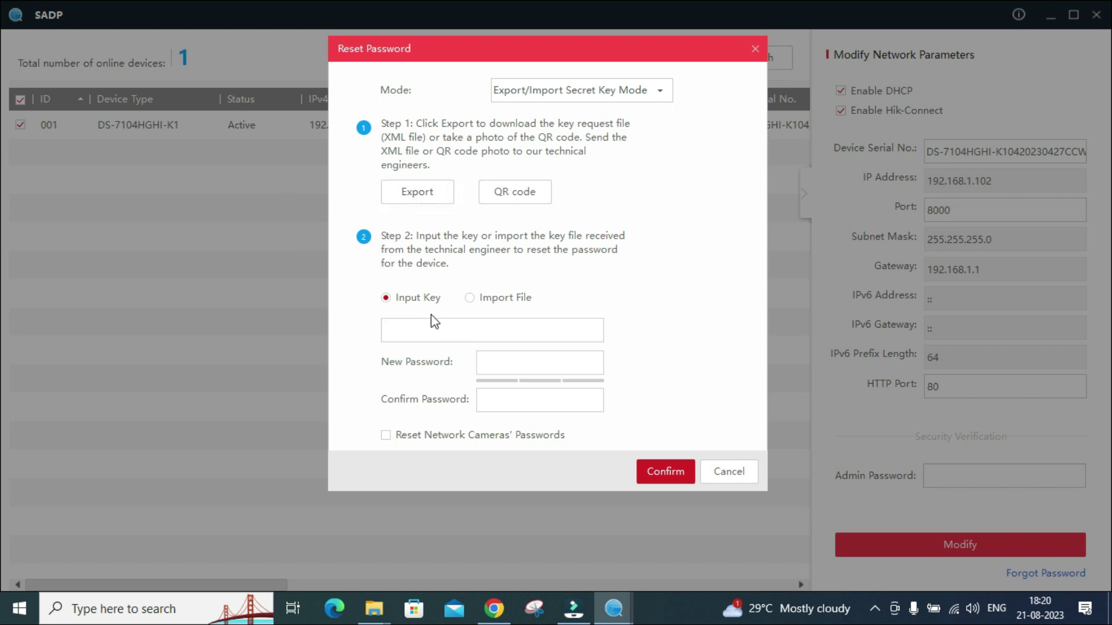
click(469, 298)
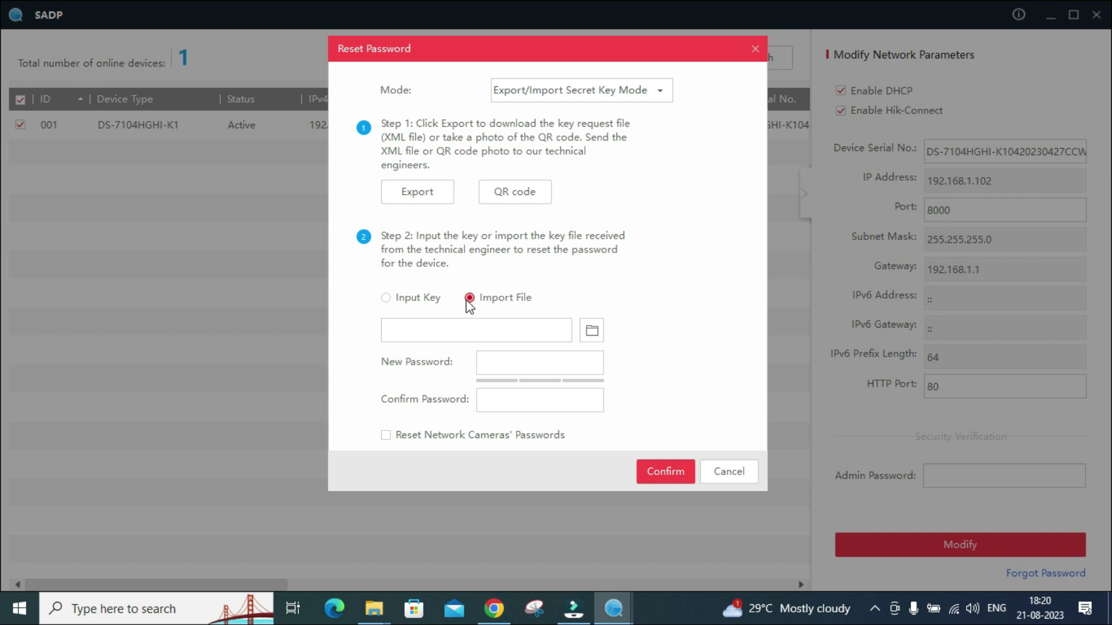
click(593, 333)
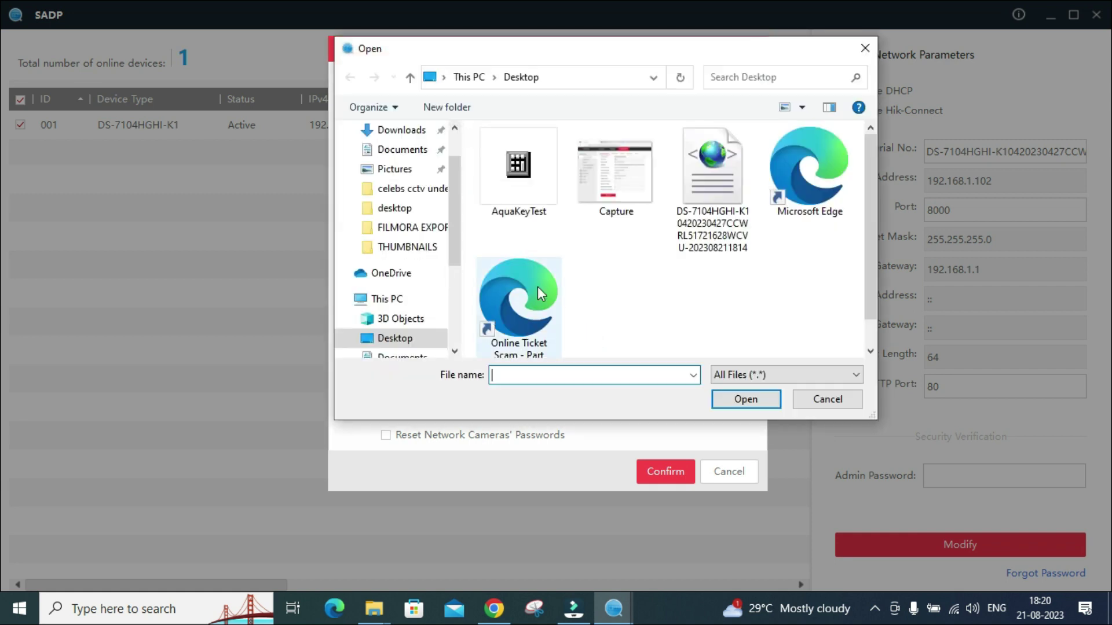
click(403, 136)
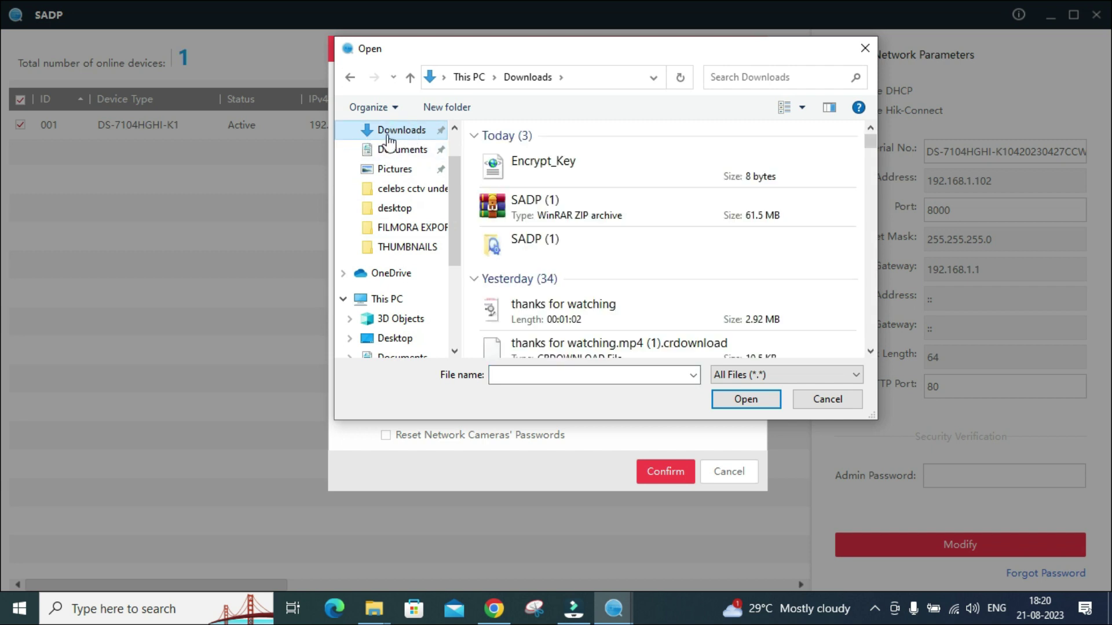
click(559, 166)
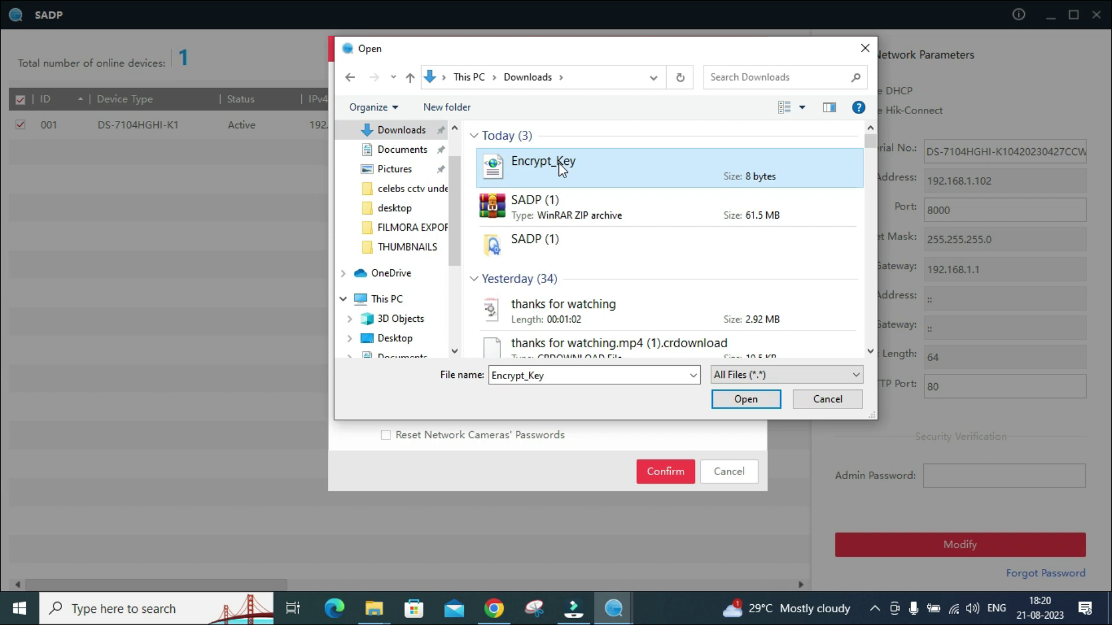
click(741, 399)
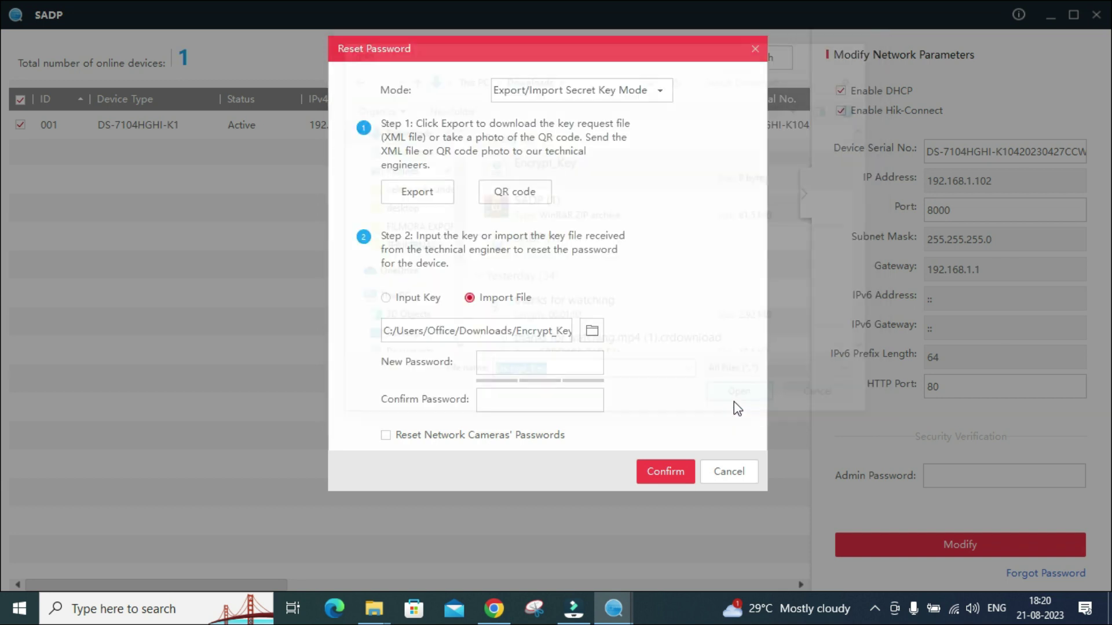
Enter and confirm a new strong password for the DS-7104HGHI-K1, apply the reset, and refresh the device list.
click(527, 367)
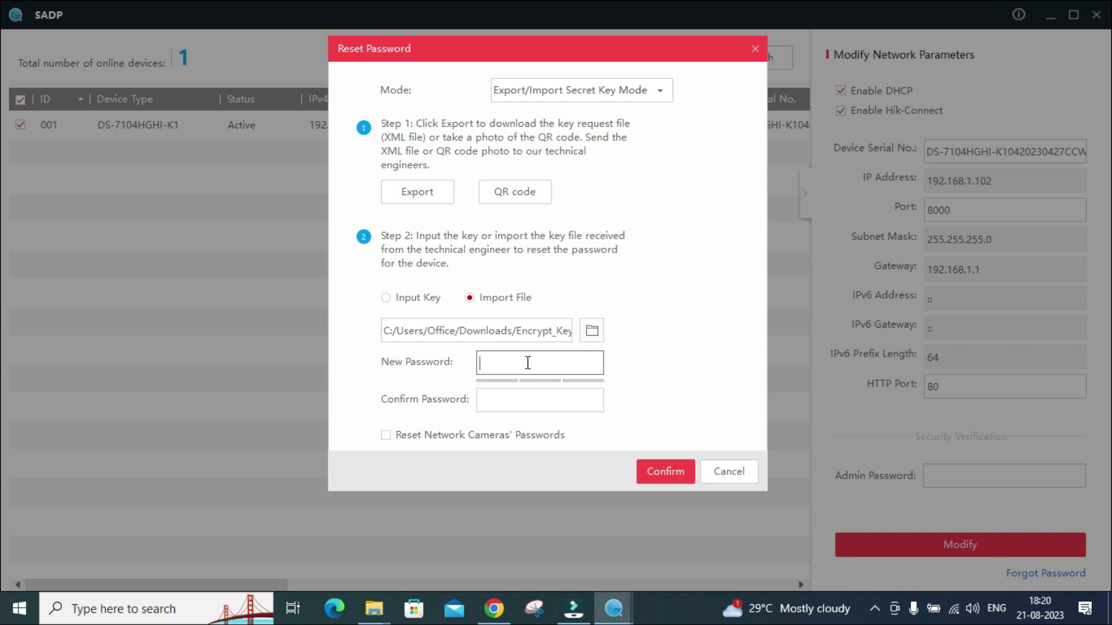
text(********)
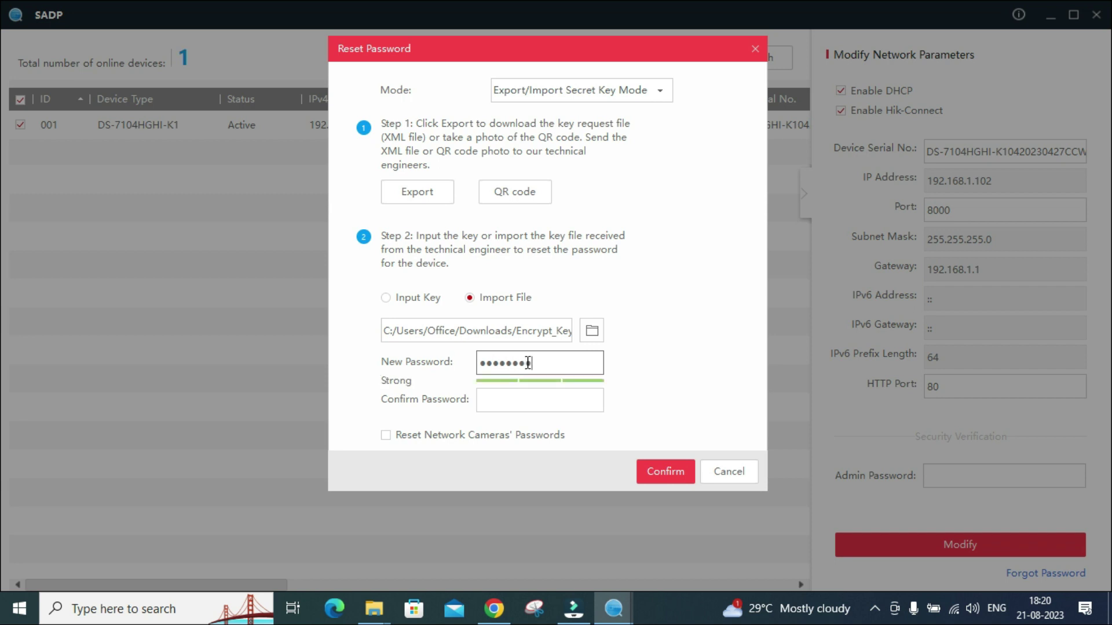
text(**)
key(Tab)
text(**********)
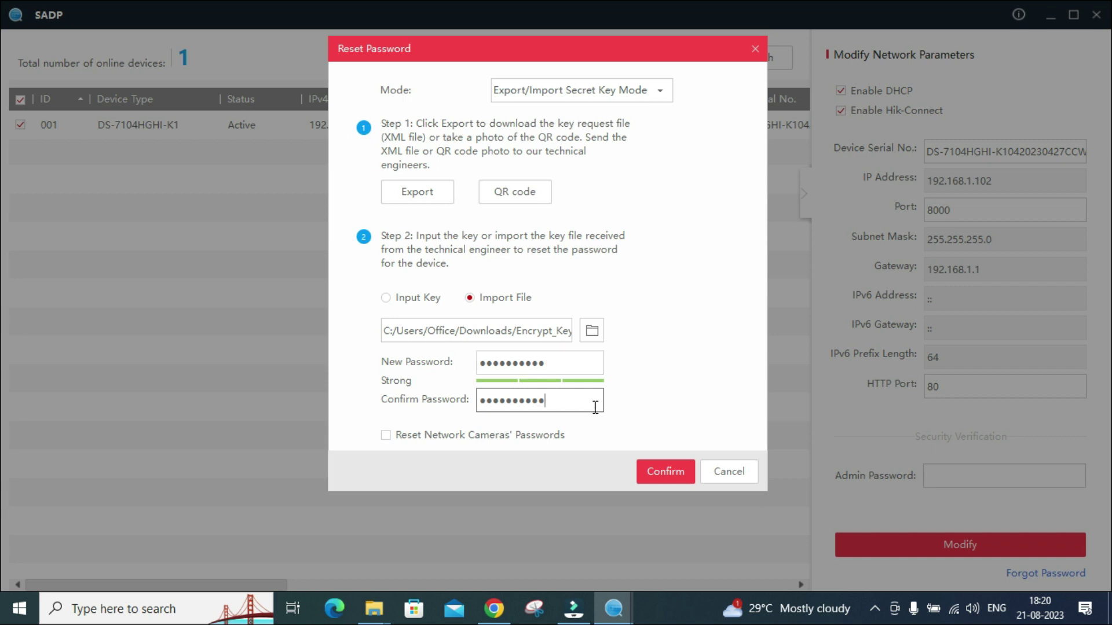
click(654, 472)
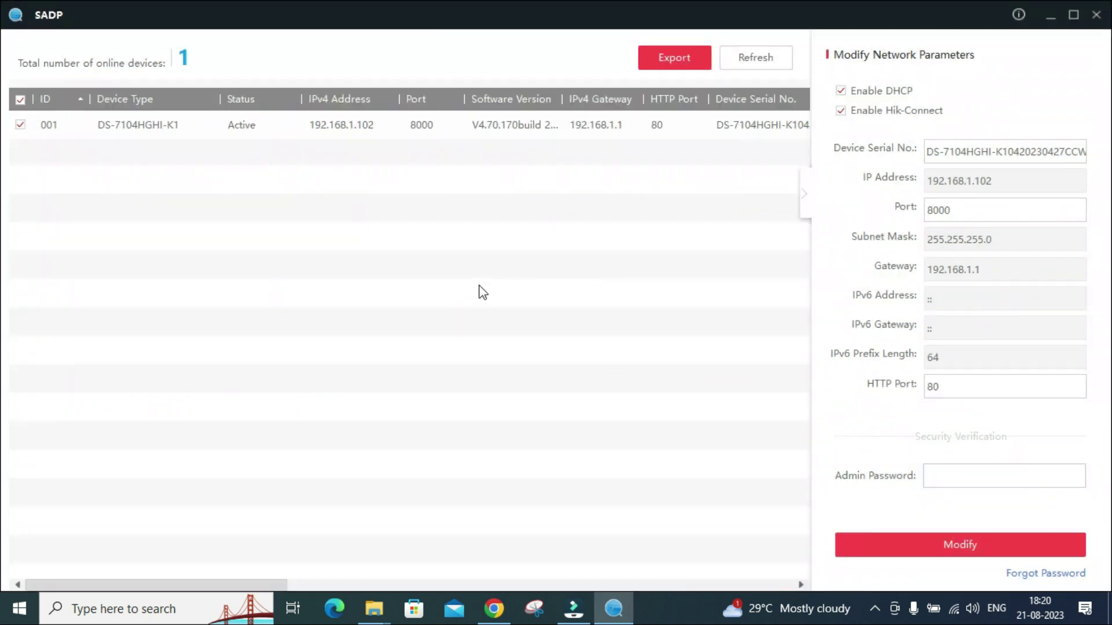
click(735, 63)
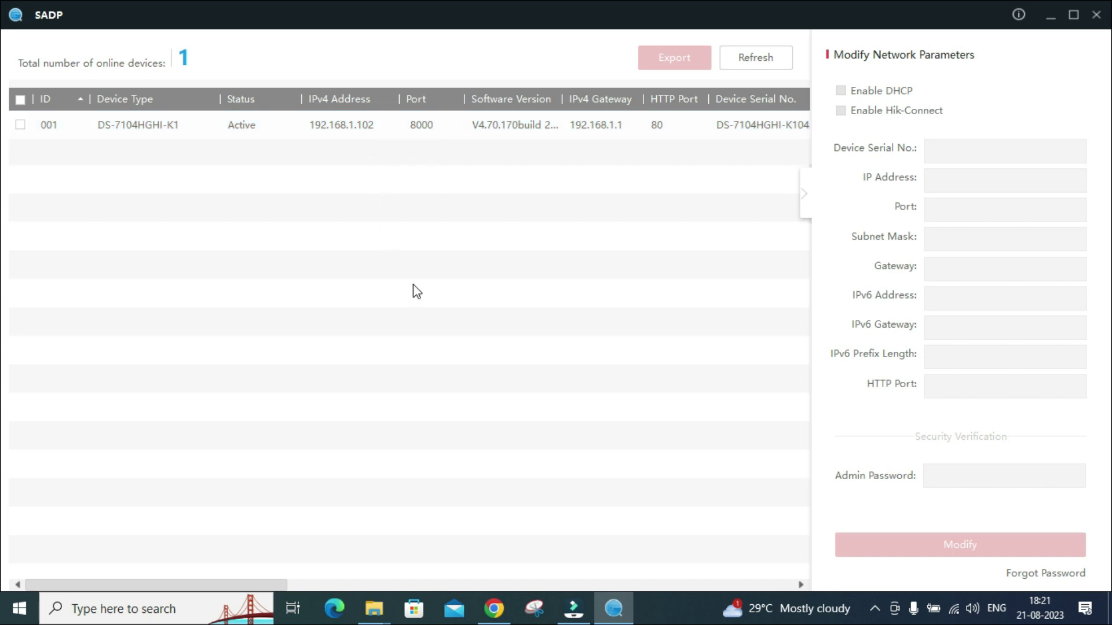
Open the DVR's web page at 192.168.1.102 in a new Chrome tab.
click(494, 608)
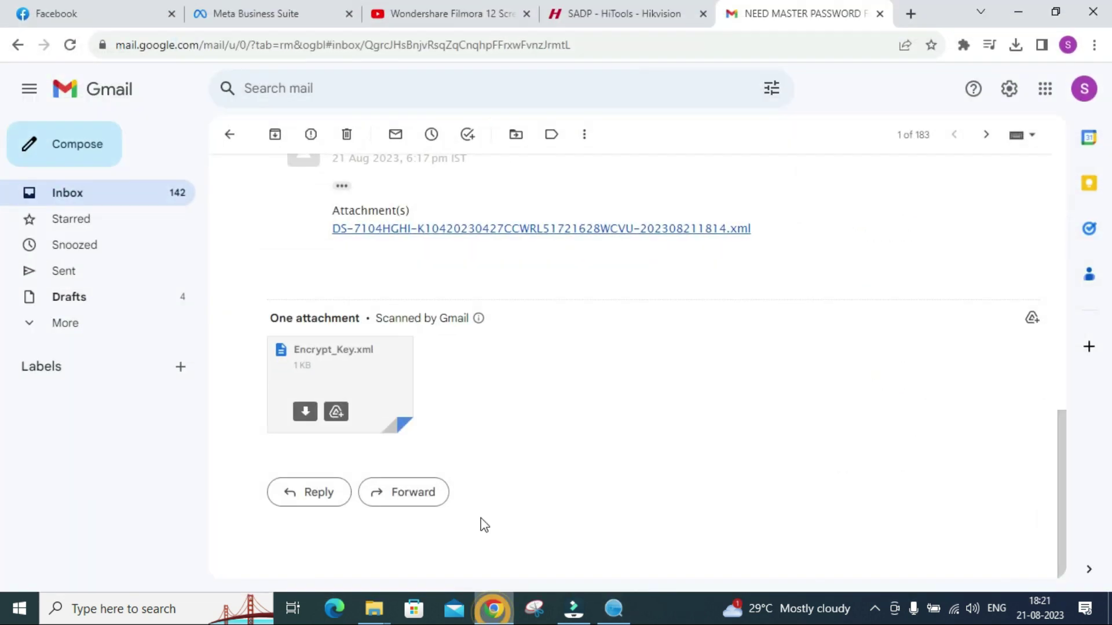
click(910, 13)
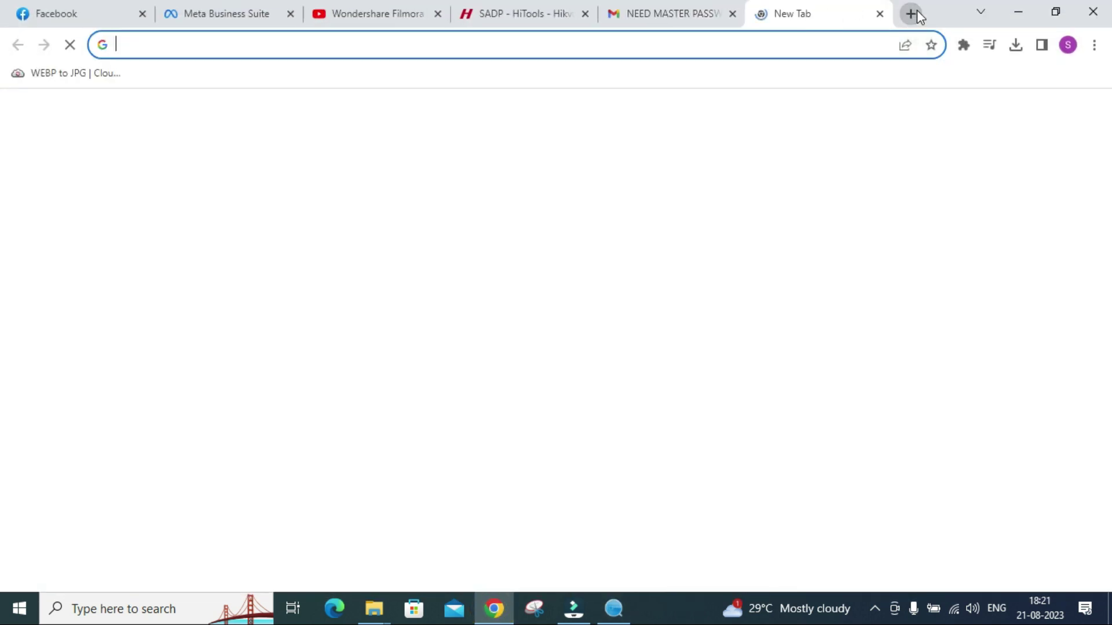
click(476, 46)
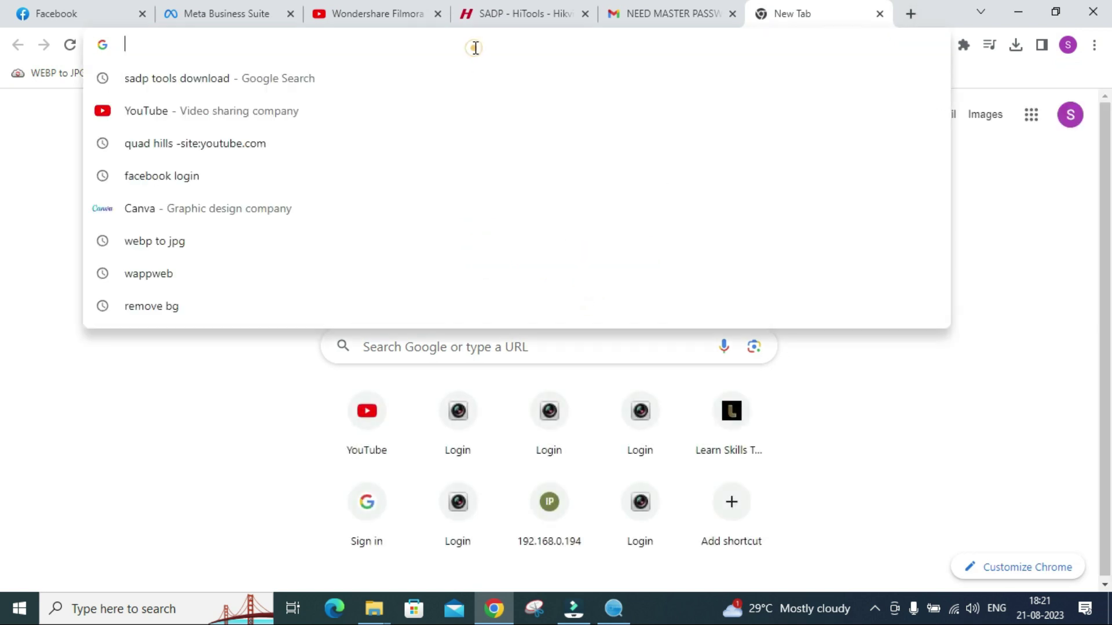
text(192)
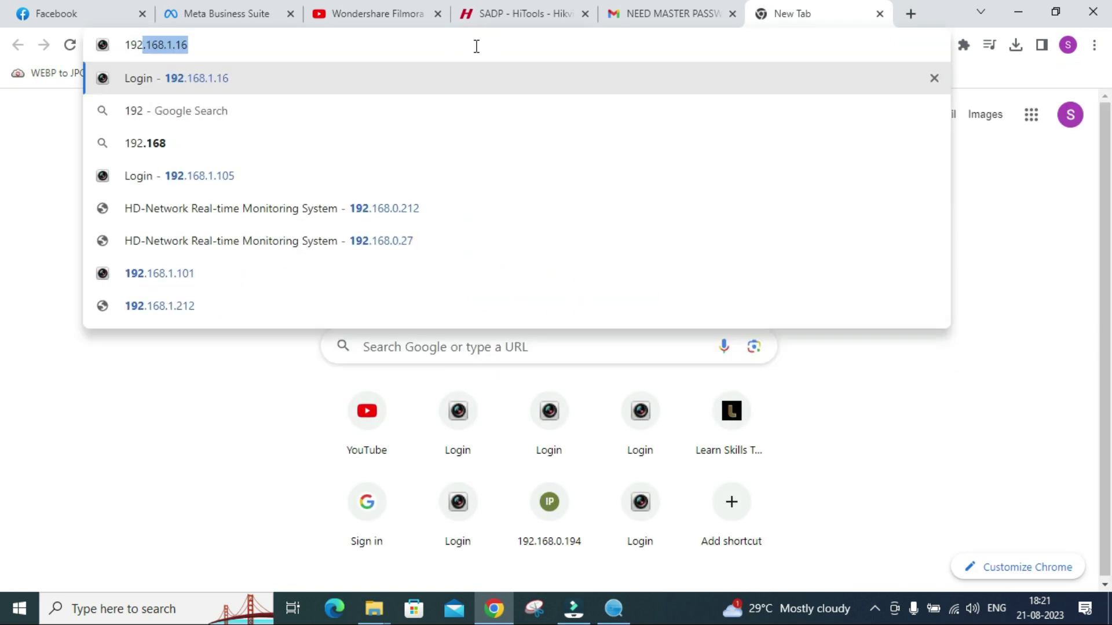
text(.168.)
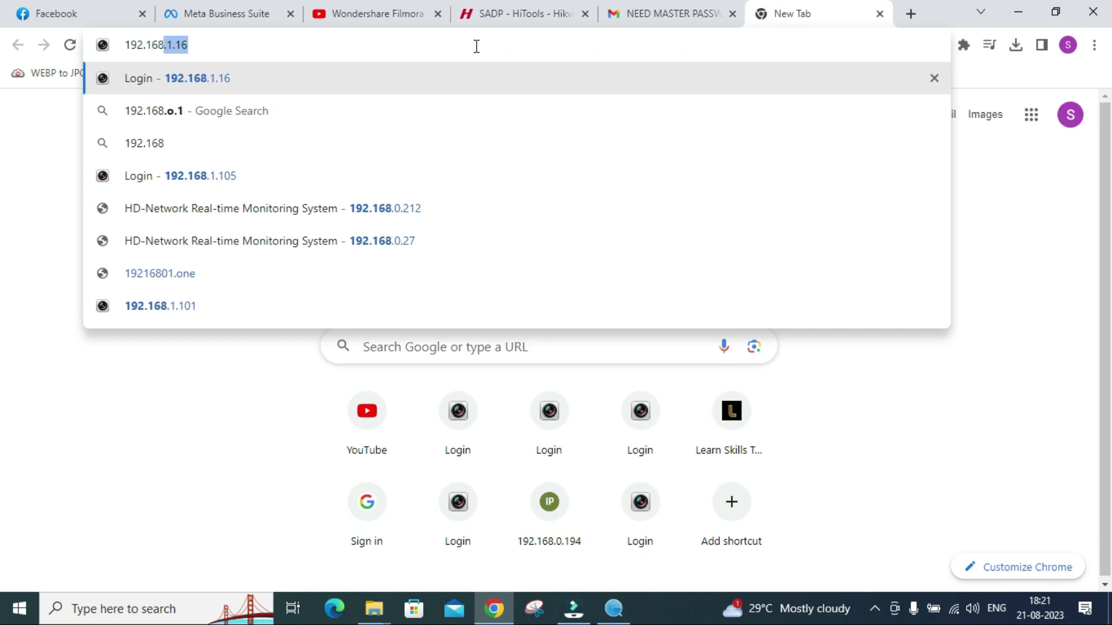
text(1.102)
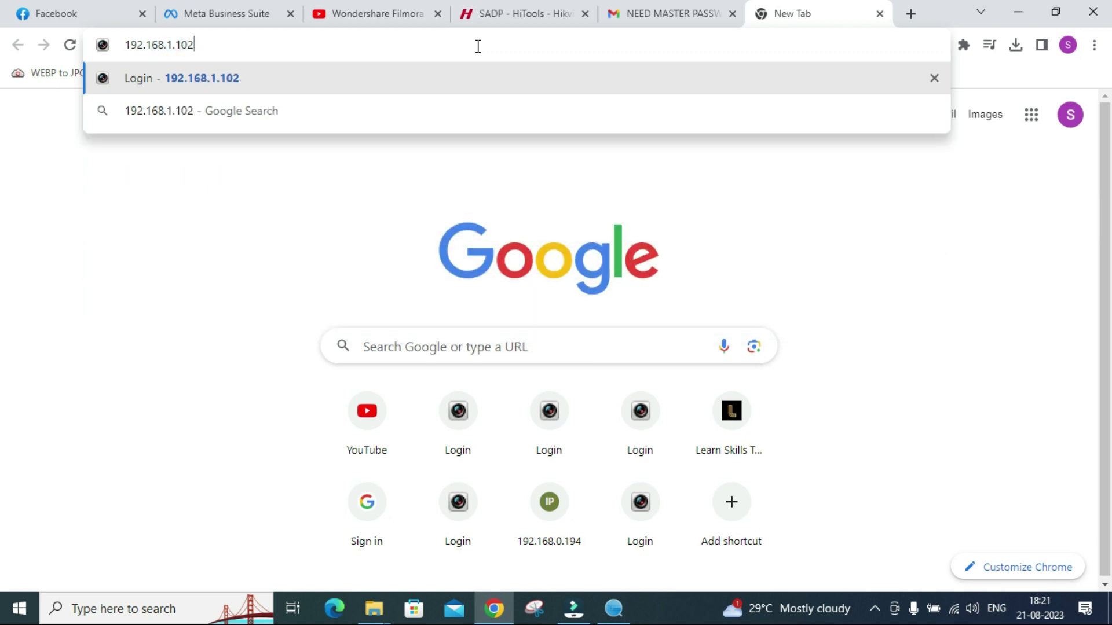
key(Return)
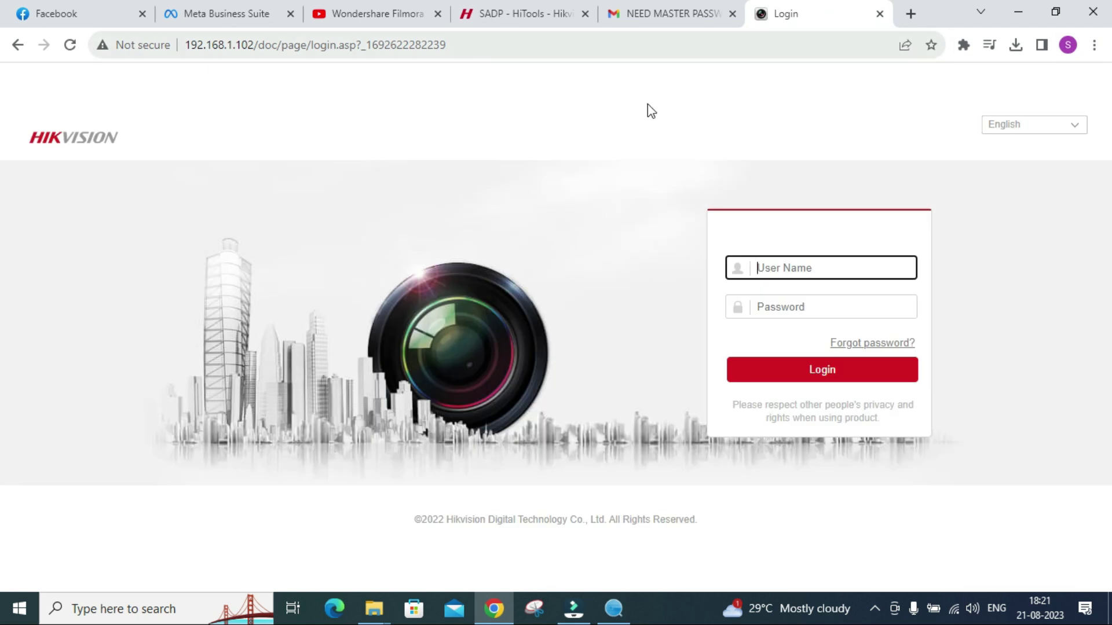
Fill the login form with user name admin and the new password.
click(792, 253)
text(admin)
key(Tab)
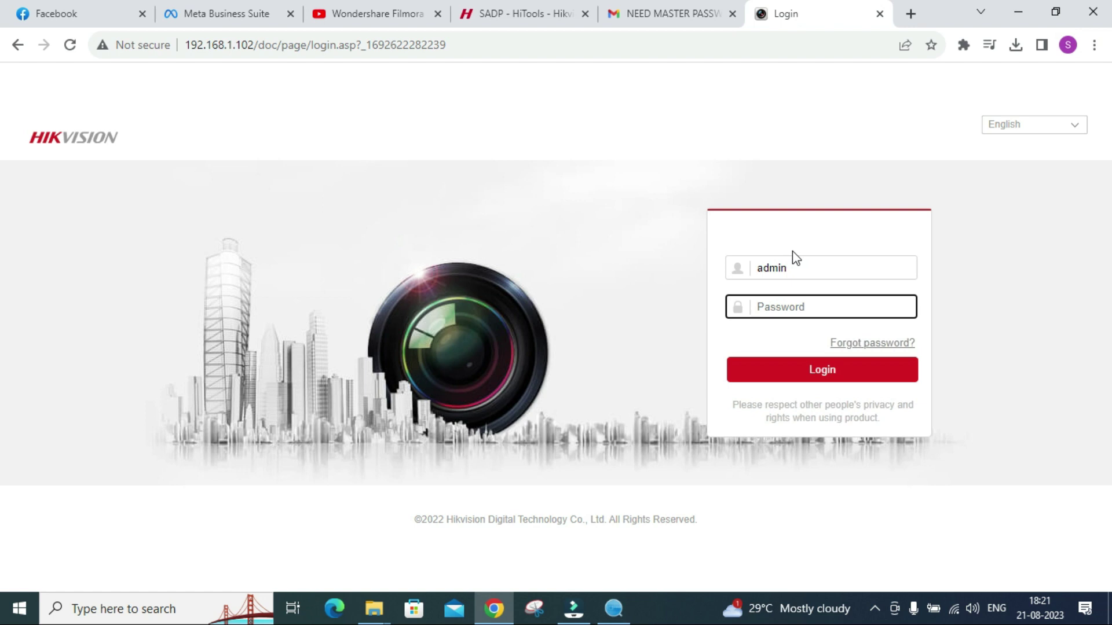
text(1234567890)
Log in as admin and load the DVR's Live View (preview.asp) page.
click(825, 367)
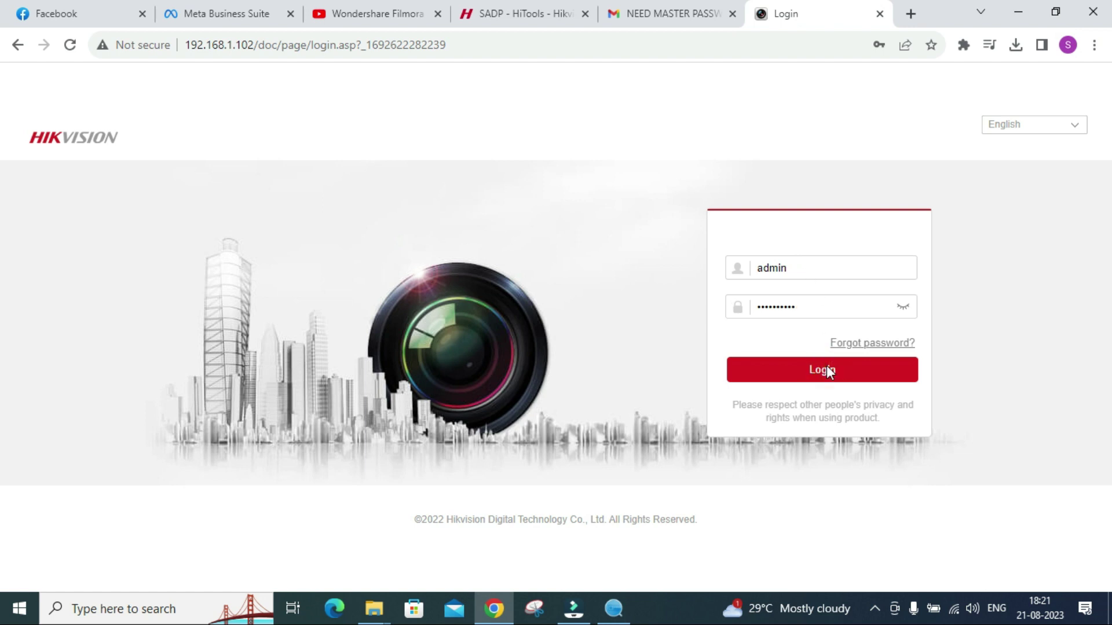
click(832, 377)
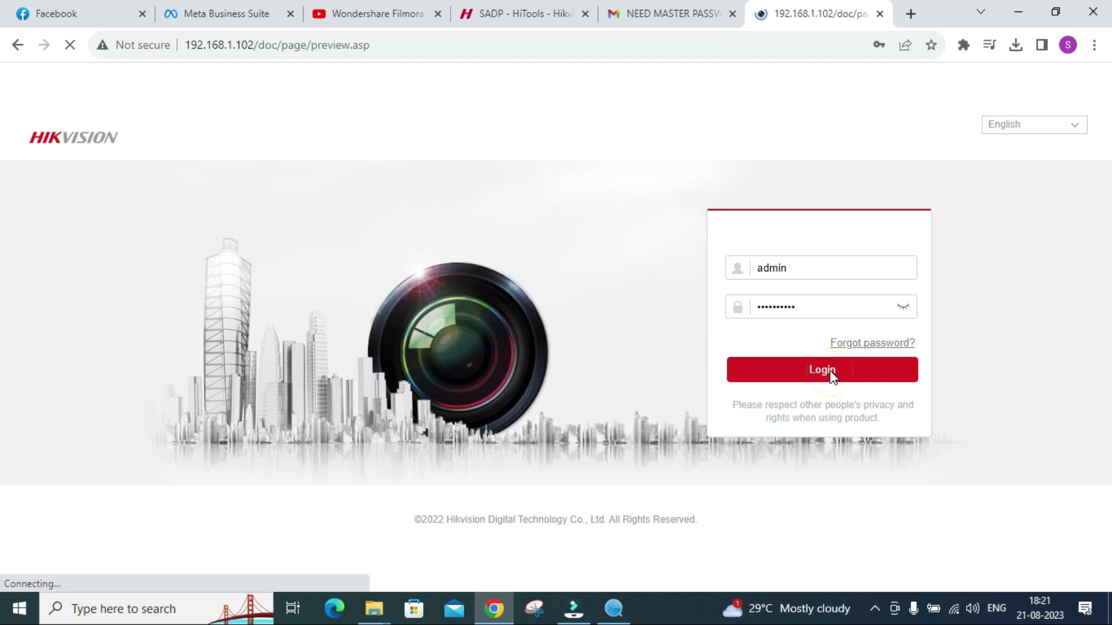